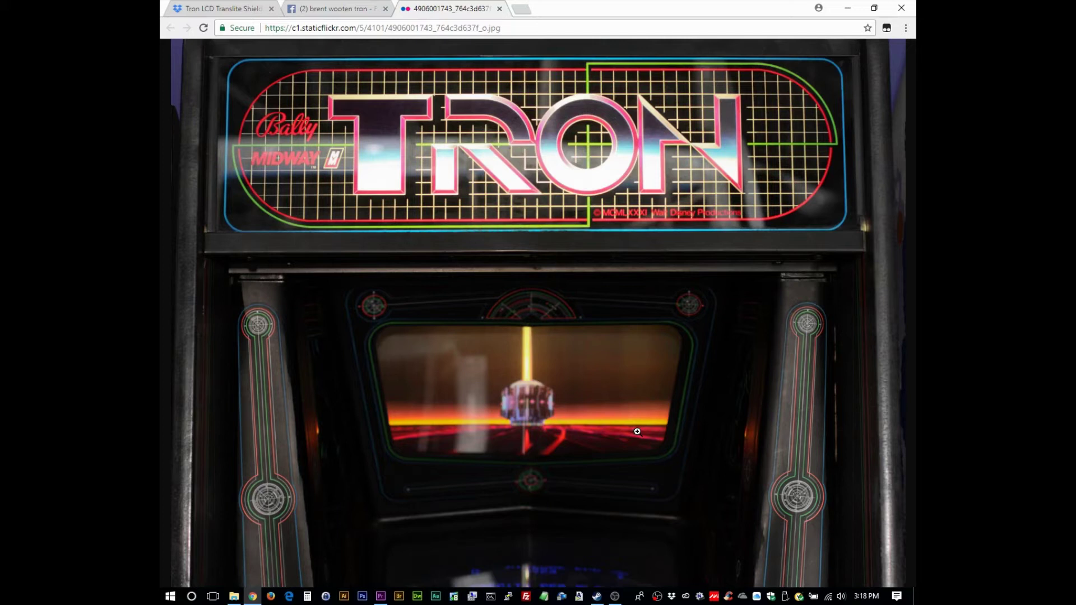
Step: Switch to the Facebook search results listing Tron arcade LCD translite build posts
click(332, 11)
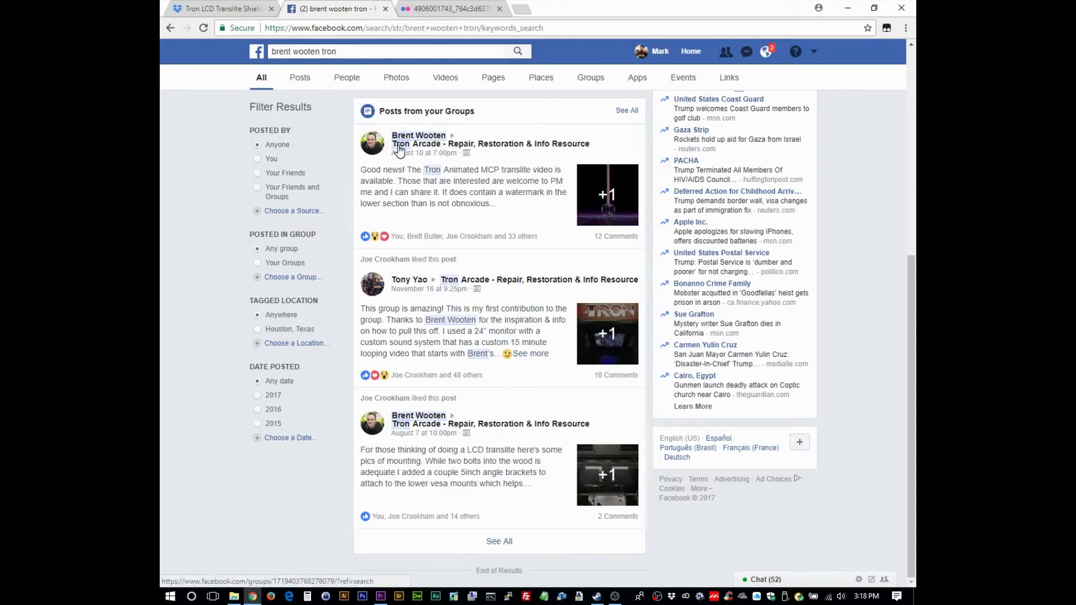
Step: Bring up the Premiere project with the Tron LCD Translite Shieldsified sequence
mouse_move(434, 149)
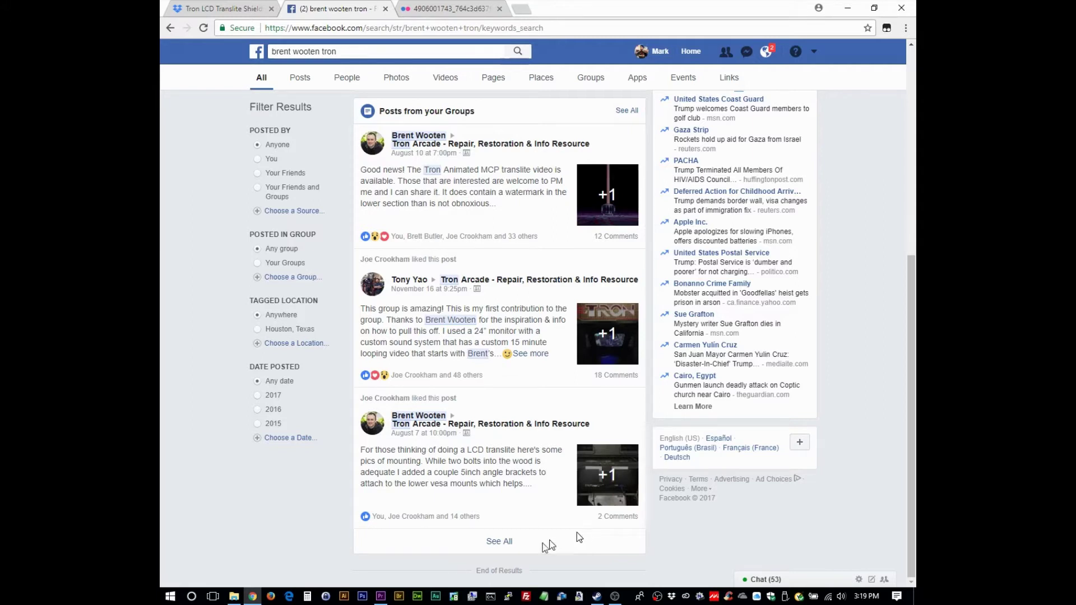
click(382, 596)
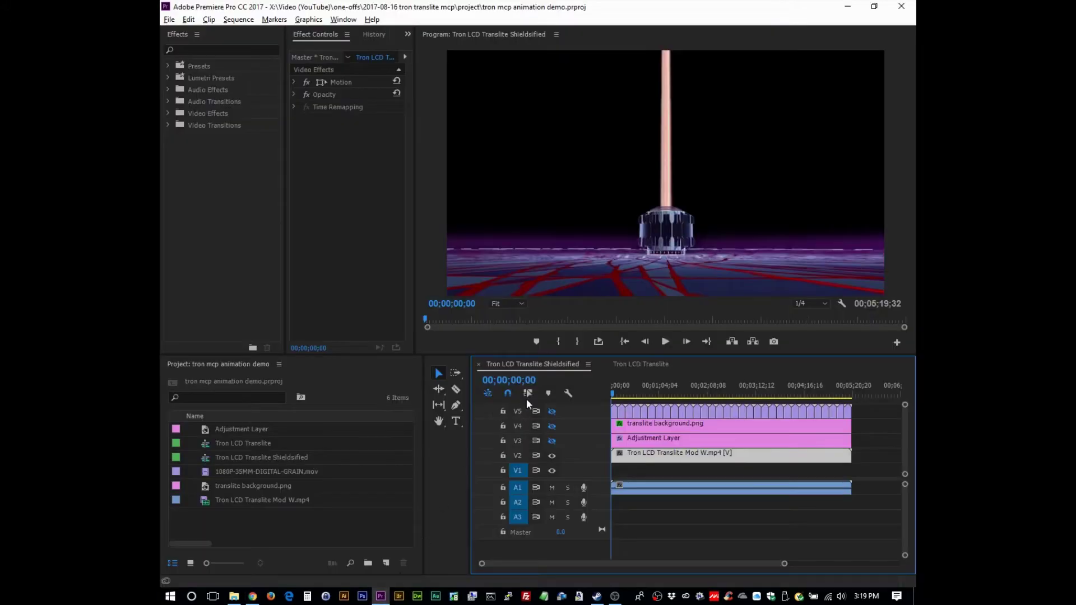
Step: Play the Shieldsified sequence, stop at 00;00;23;01, and return to Chrome
click(662, 342)
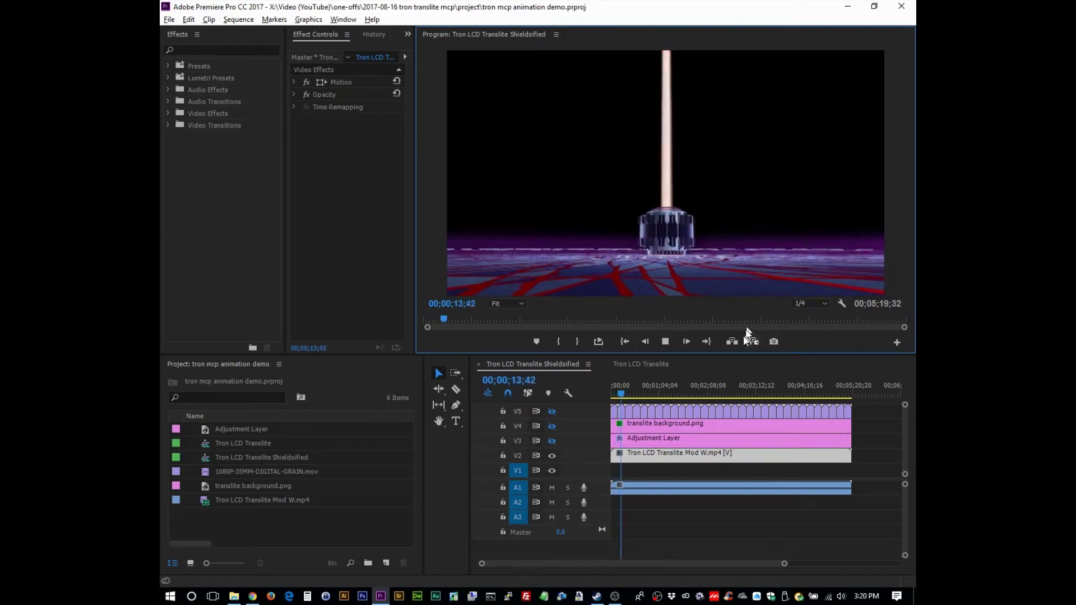
click(665, 341)
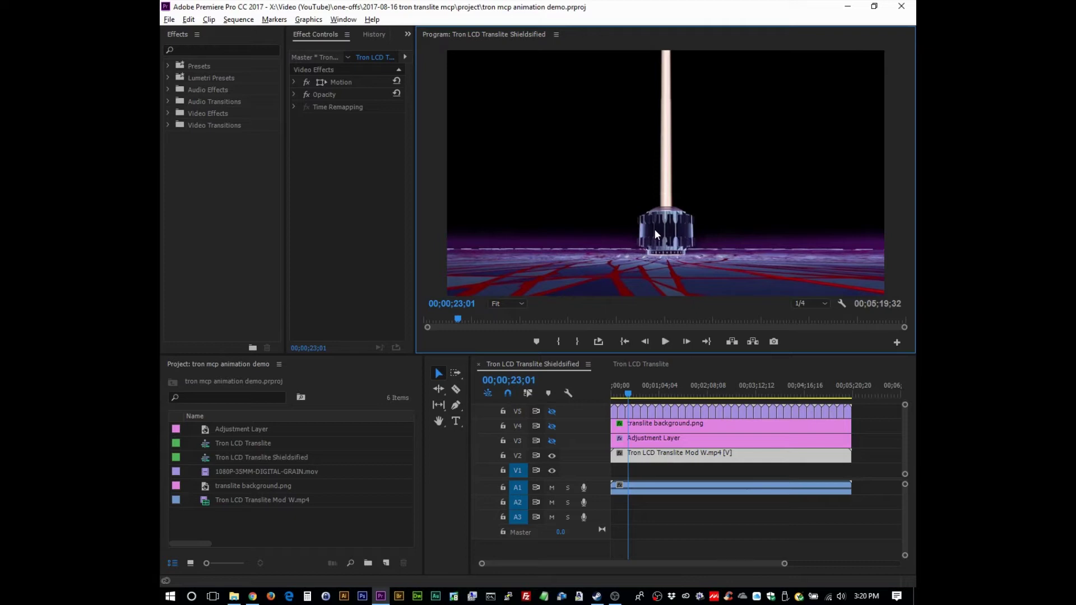
click(252, 596)
Step: View the Flickr photo of the real Tron cabinet with its Bally Midway marquee
click(440, 12)
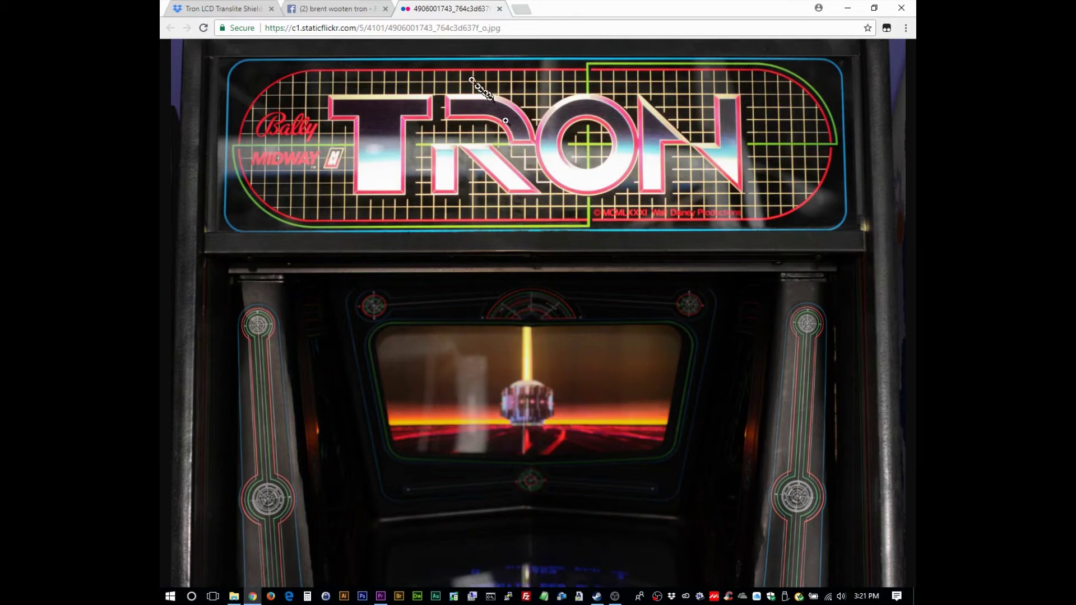
click(383, 598)
Step: Check the rendered Tron LCD Translite Shieldsified.mp4 on Dropbox, then return to Premiere
click(203, 8)
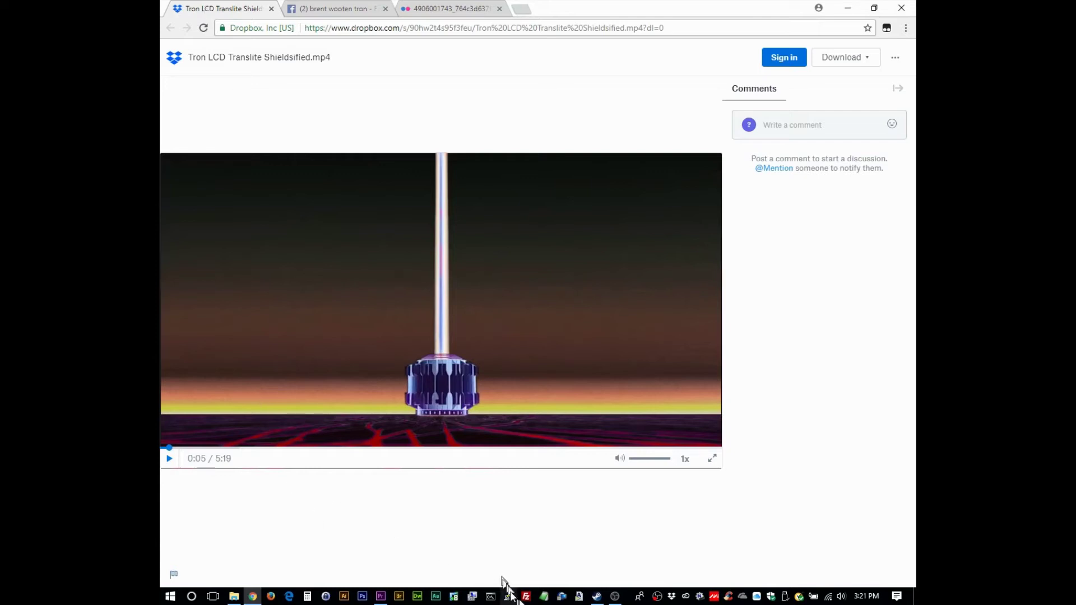
click(381, 596)
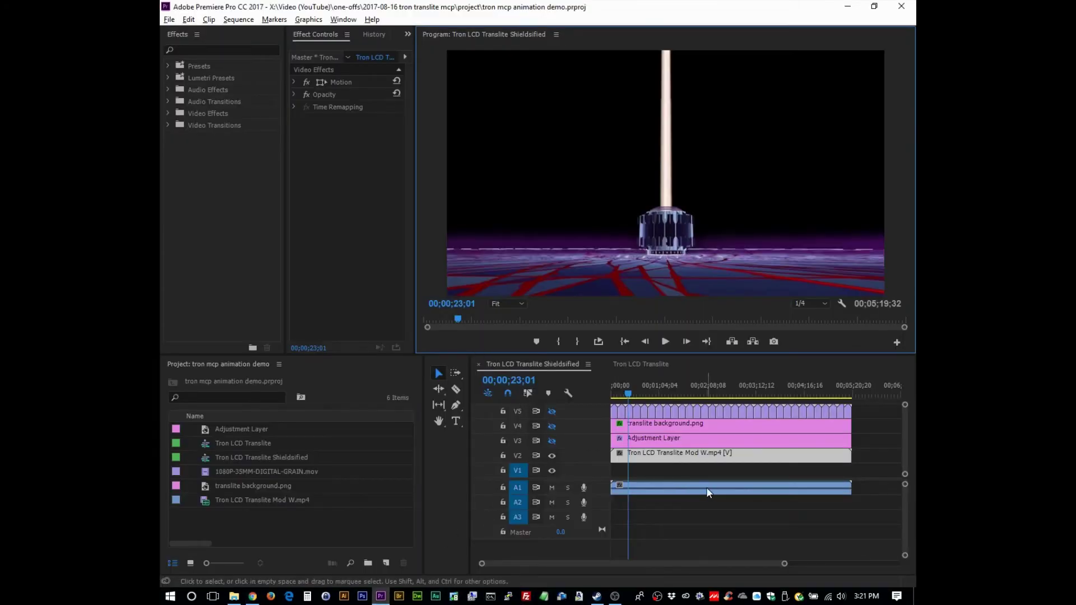
click(666, 453)
click(671, 486)
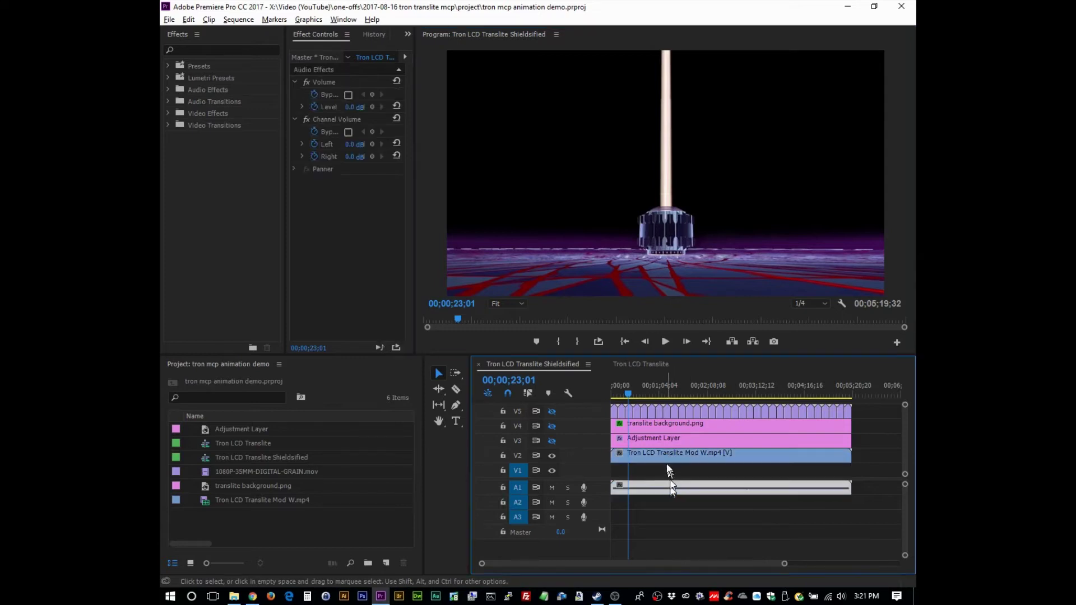
click(670, 458)
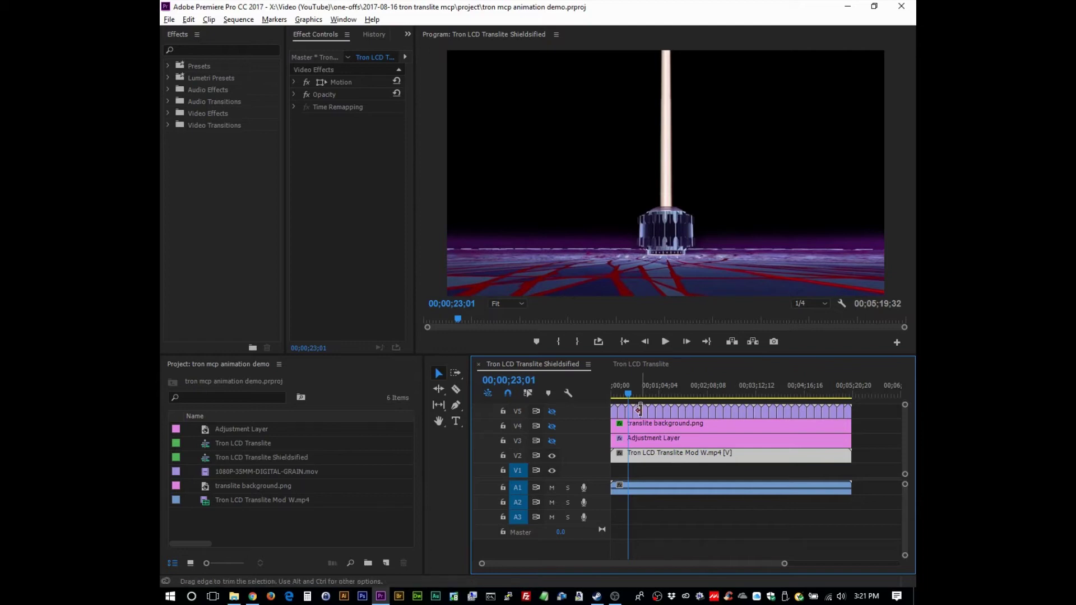
click(645, 411)
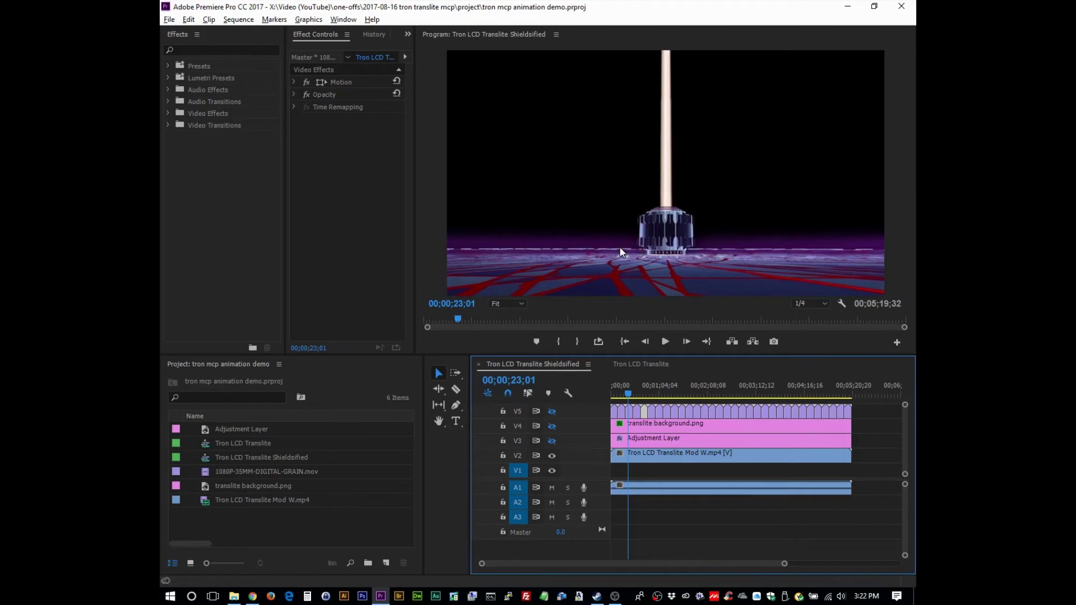
Step: Show the Adjustment Layer's V3 track and switch off its Motion, Film Color and first two Change to Color effects
click(647, 436)
click(551, 441)
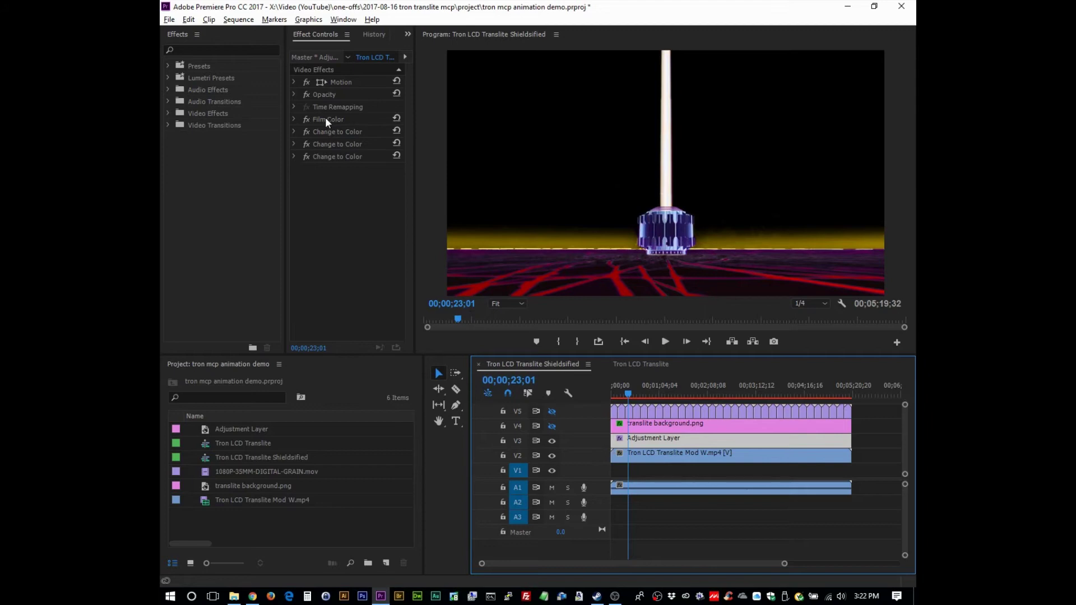
click(307, 82)
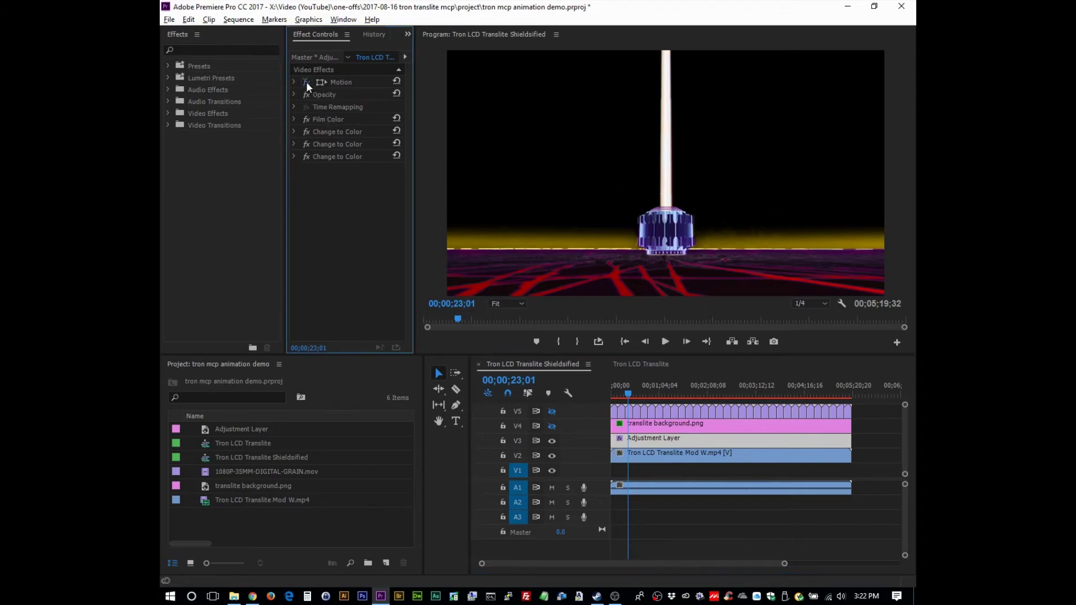
click(304, 143)
click(304, 131)
click(305, 119)
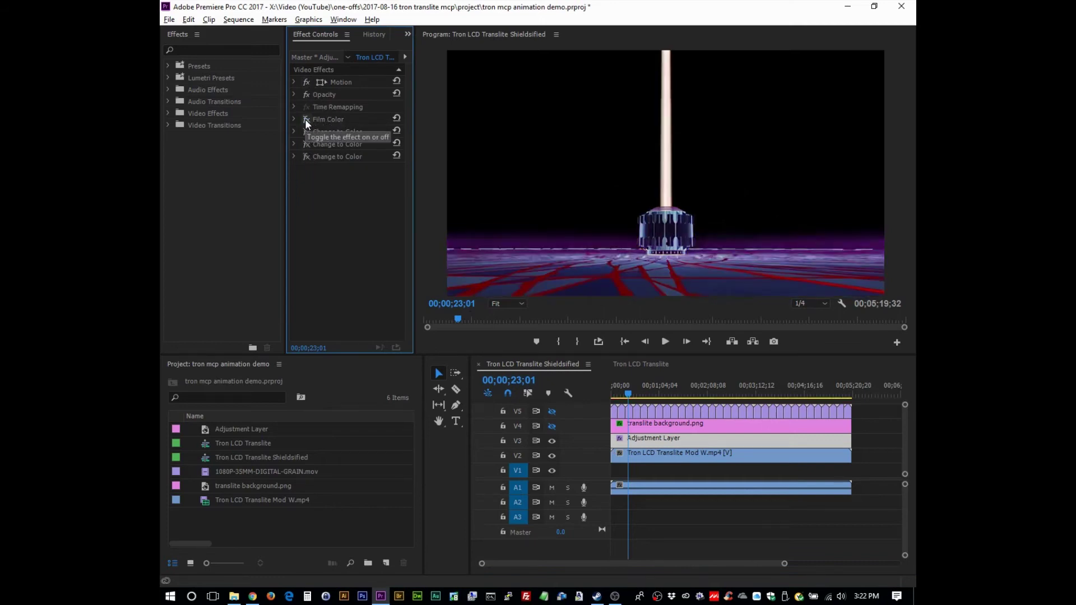
click(303, 157)
click(305, 156)
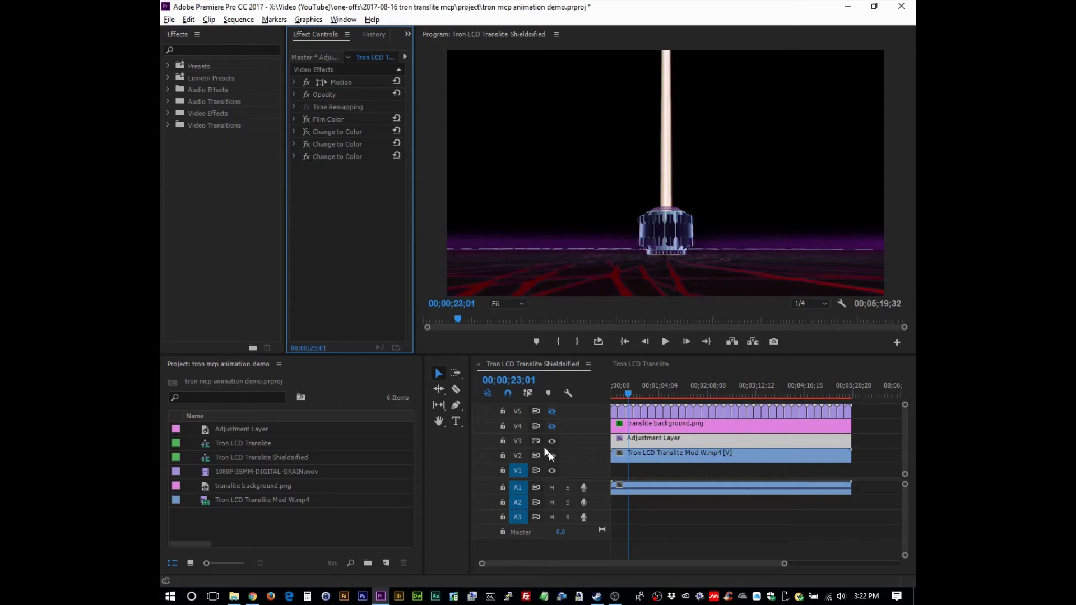
Step: Compare the result against the real Tron cabinet photo in Chrome
click(253, 597)
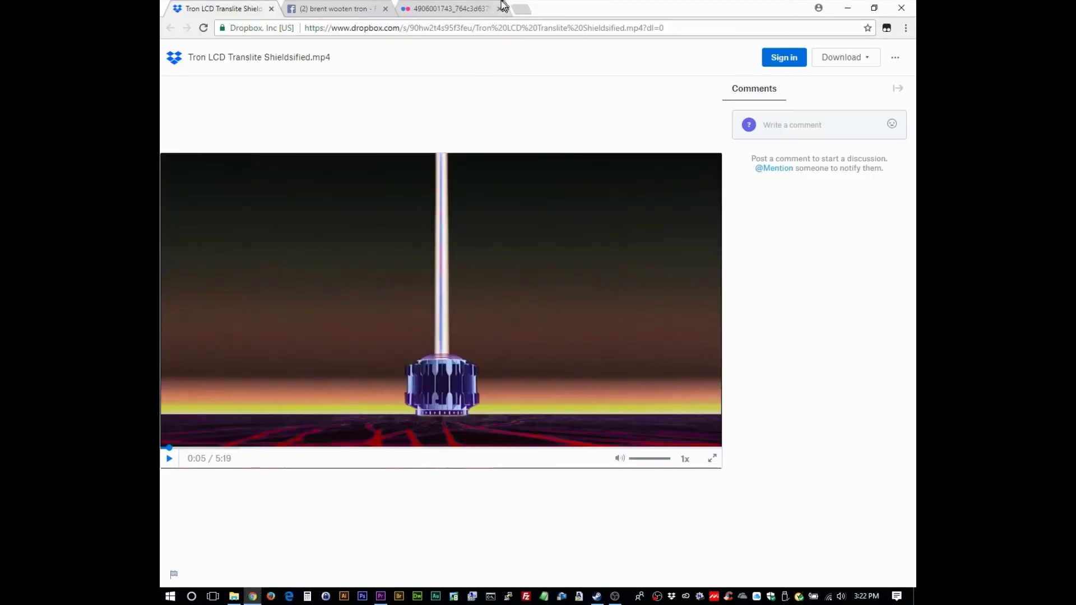
click(487, 8)
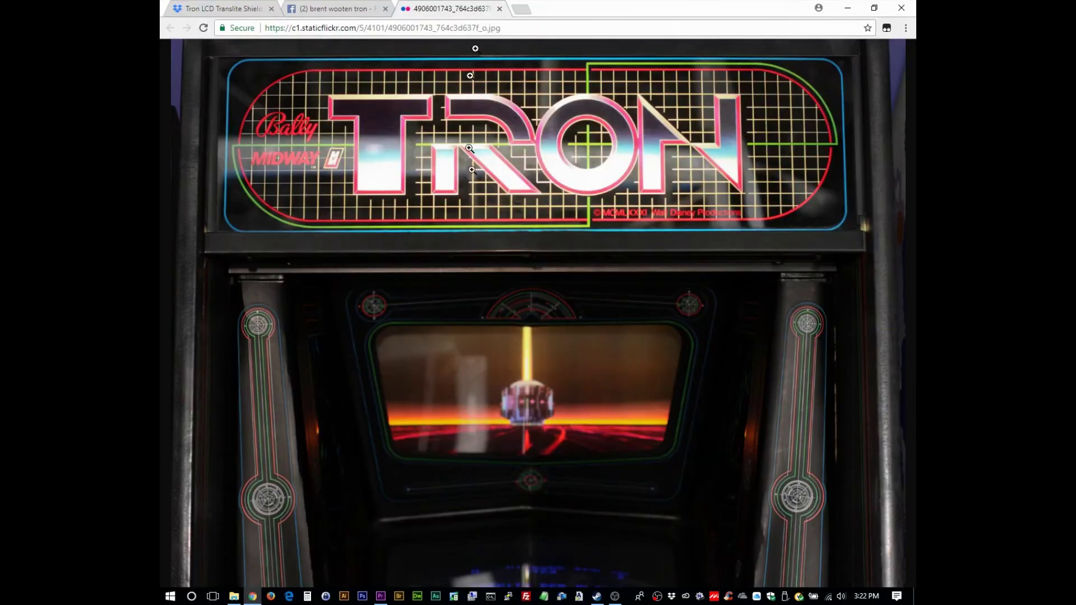
click(380, 596)
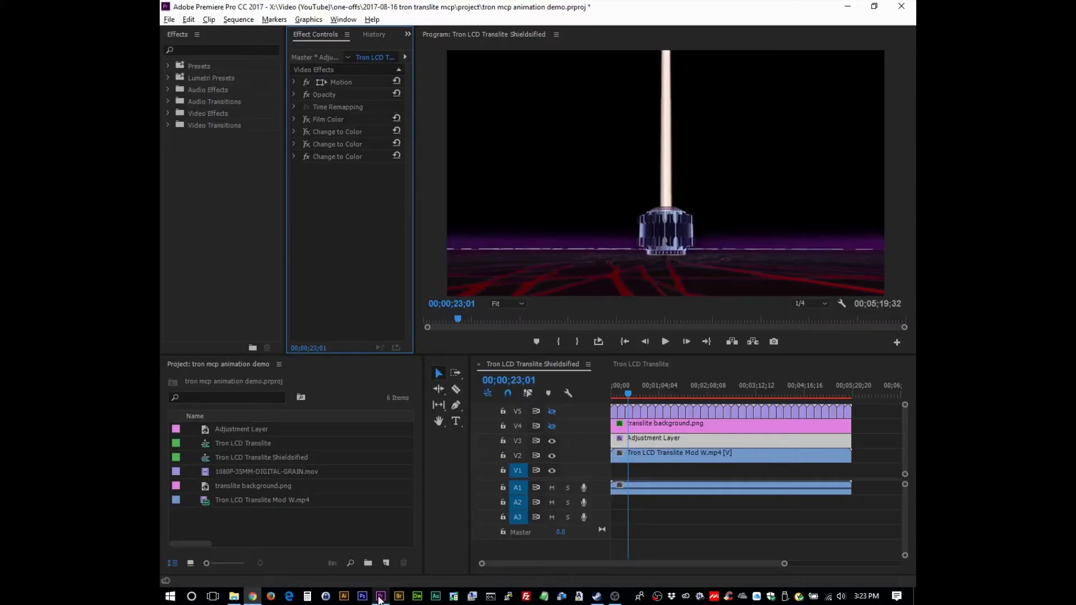
Step: Widen Effect Controls and inspect the last Change to Color's mask and Hue & Lightness settings
click(330, 157)
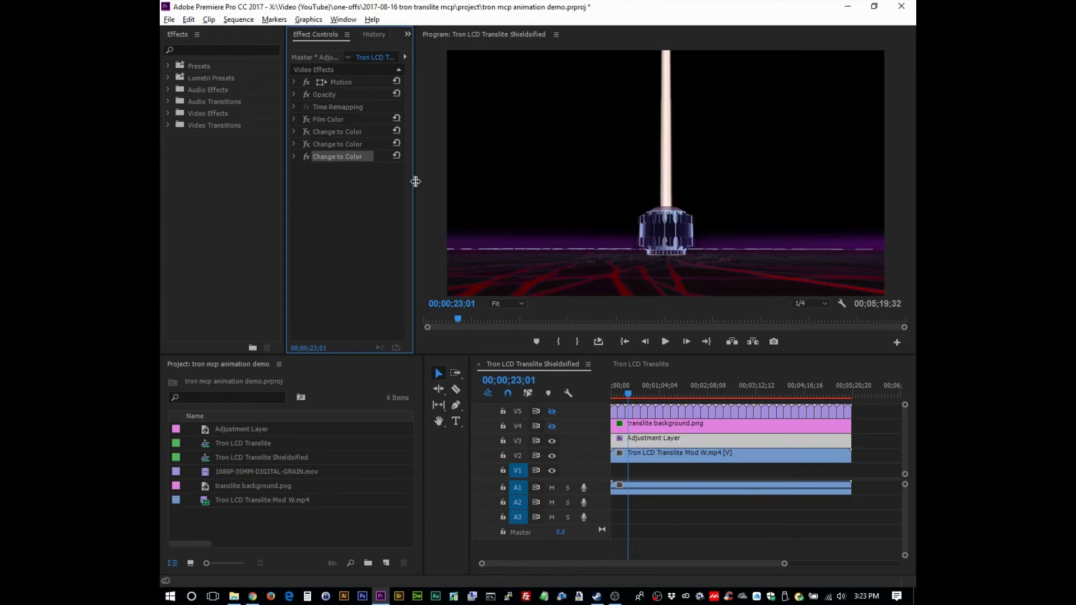
drag(415, 180, 492, 180)
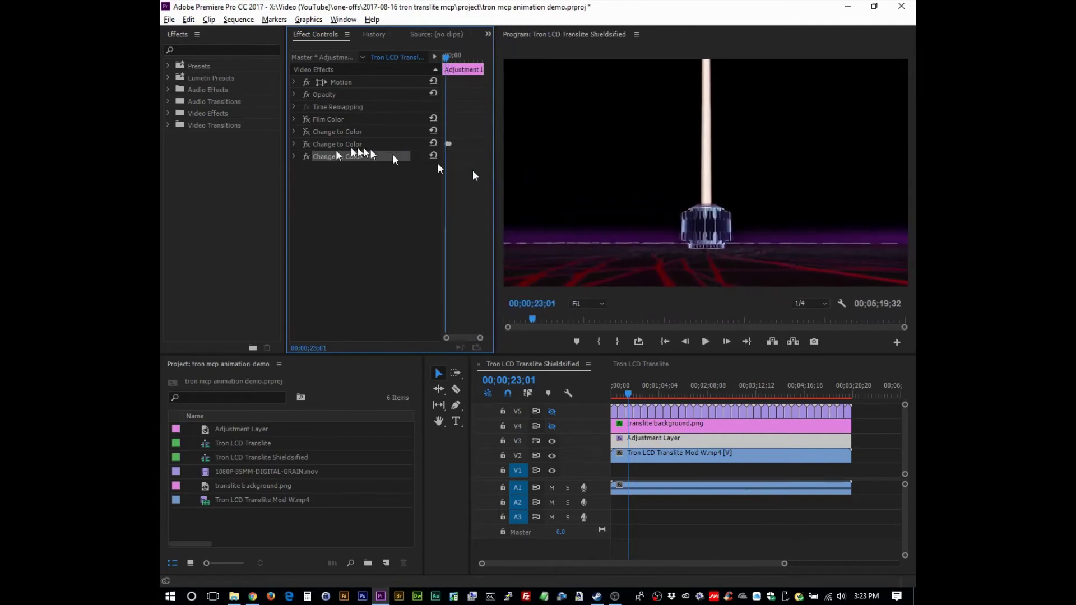
click(293, 157)
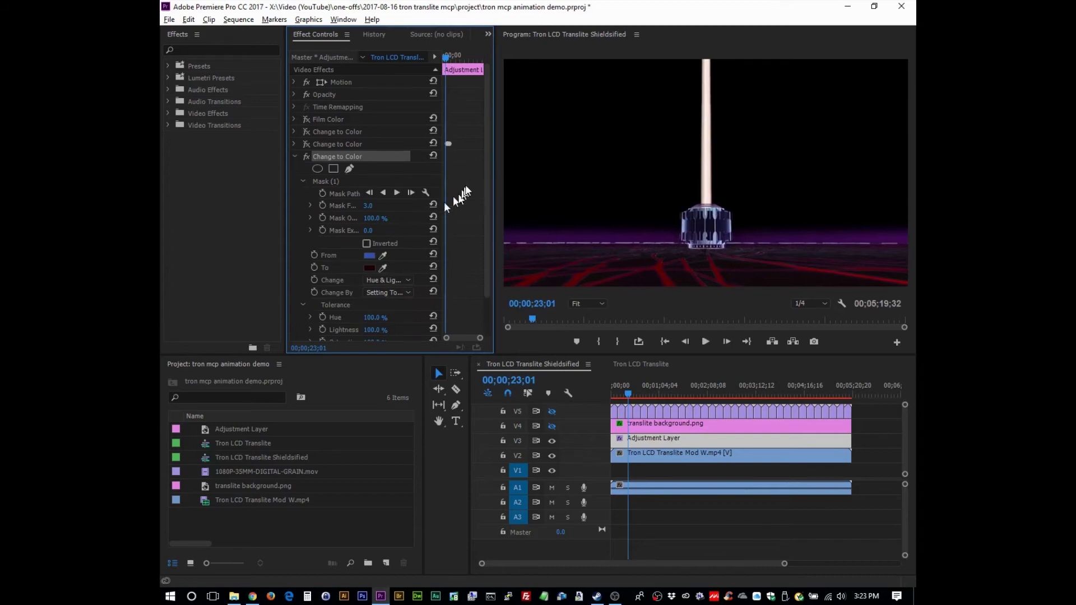
drag(487, 190, 491, 224)
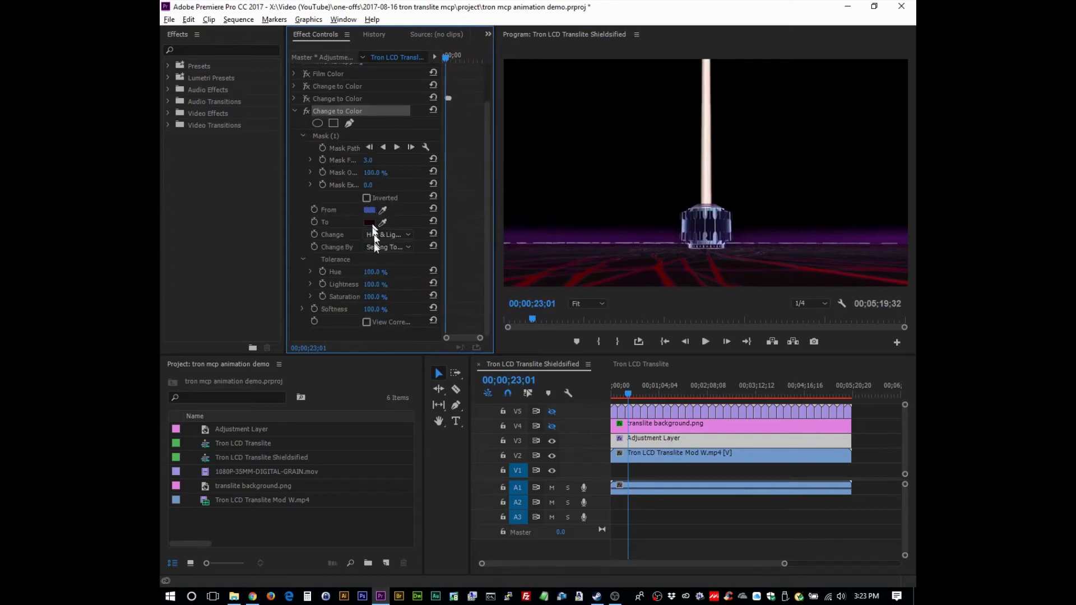
drag(491, 158, 486, 115)
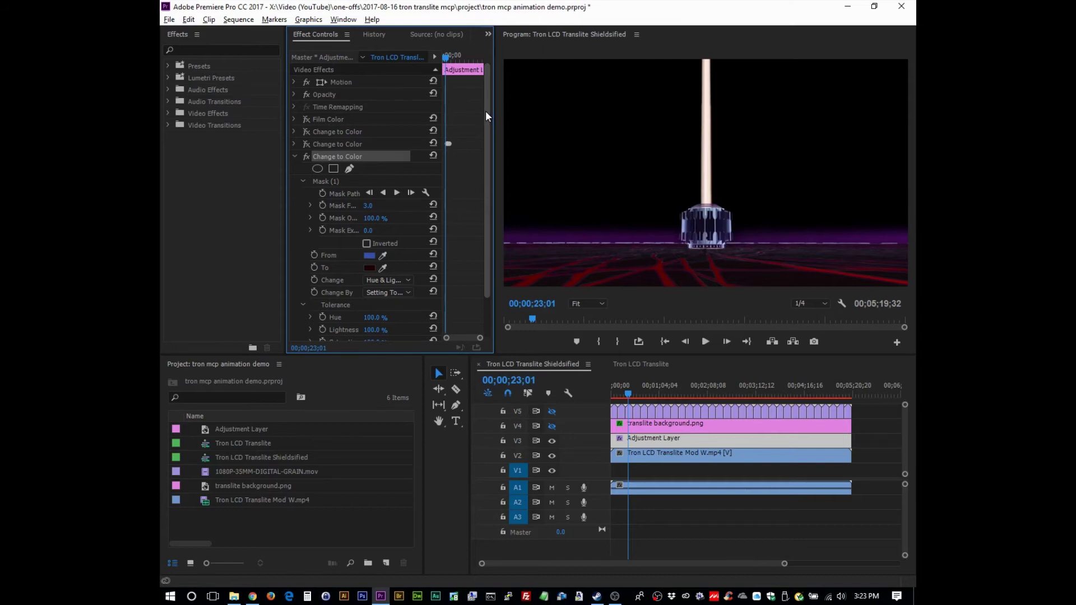
click(294, 157)
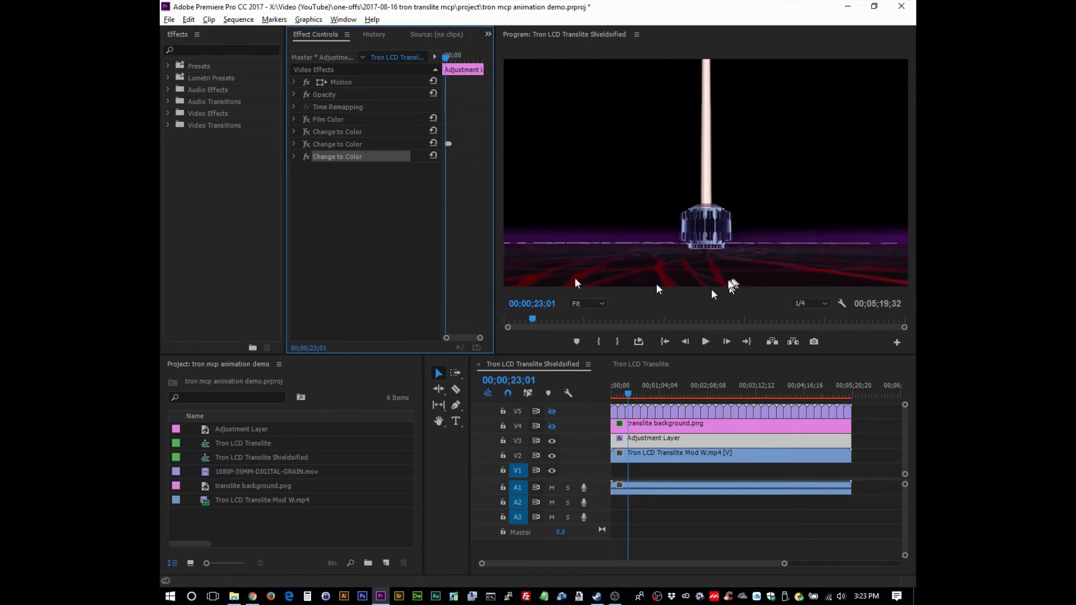
Step: Turn off the last Change to Color, keep the second on, and expand the first two at six seconds
click(305, 156)
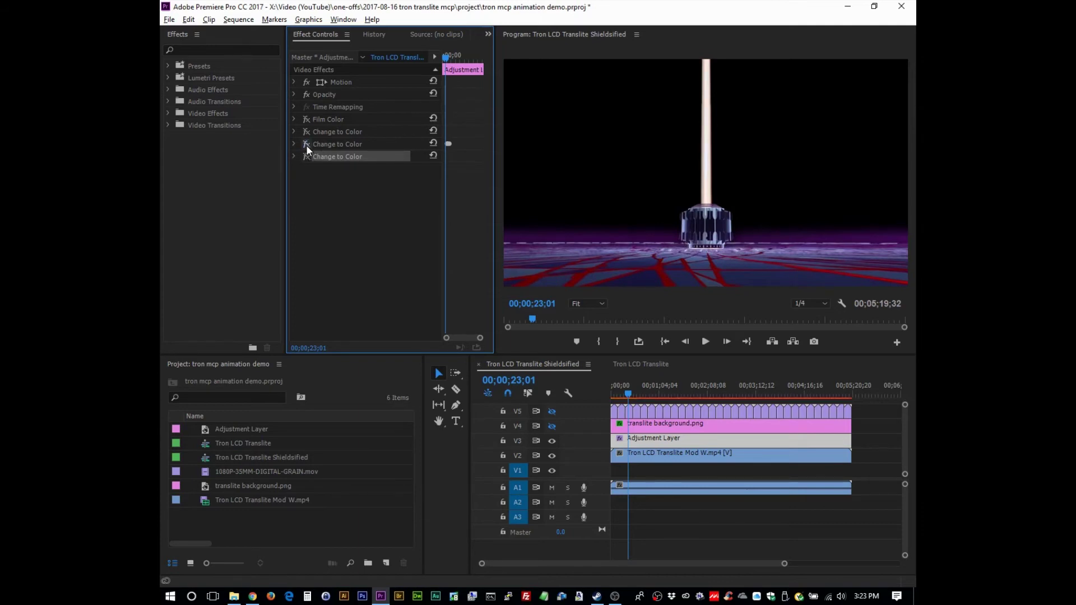
click(305, 145)
click(508, 321)
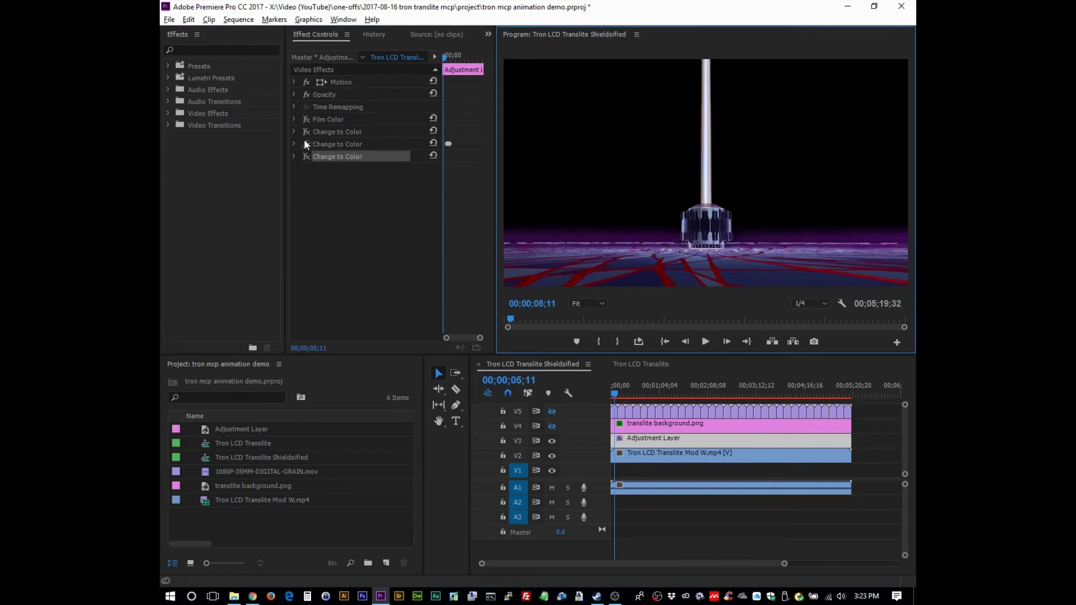
click(307, 144)
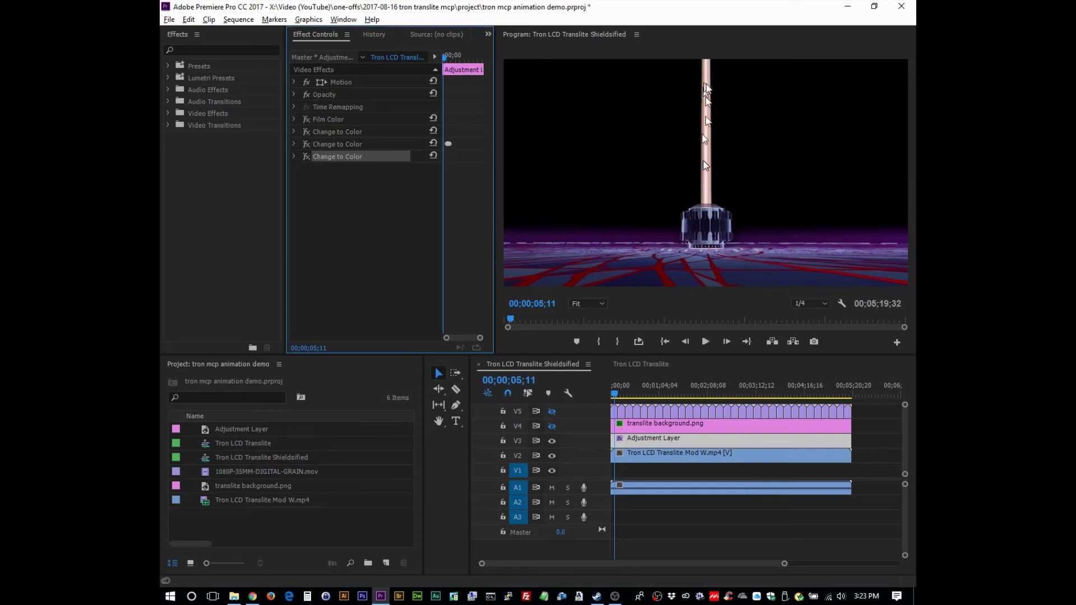
click(306, 143)
click(294, 144)
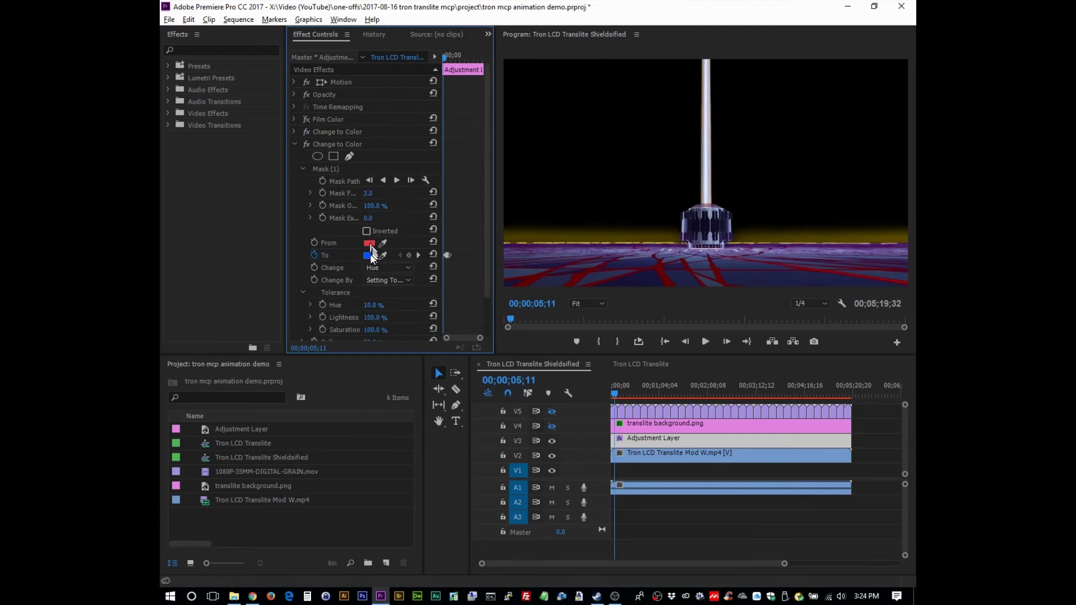
click(292, 131)
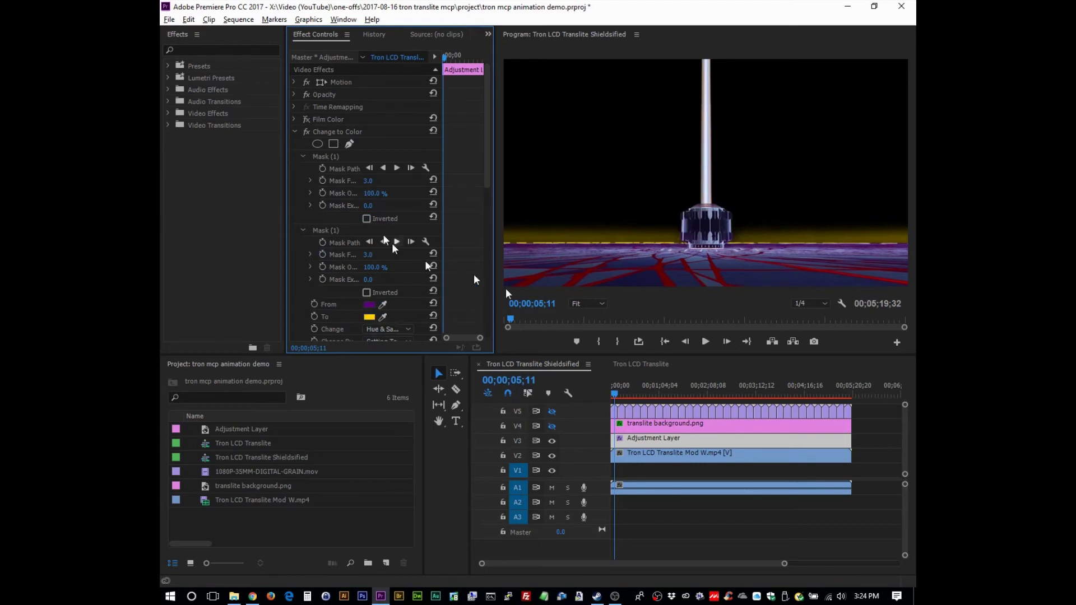
Step: Collapse the effects, paste a duplicate Change to Color, and preview up to 00;00;15;09
click(717, 251)
key(space)
click(706, 341)
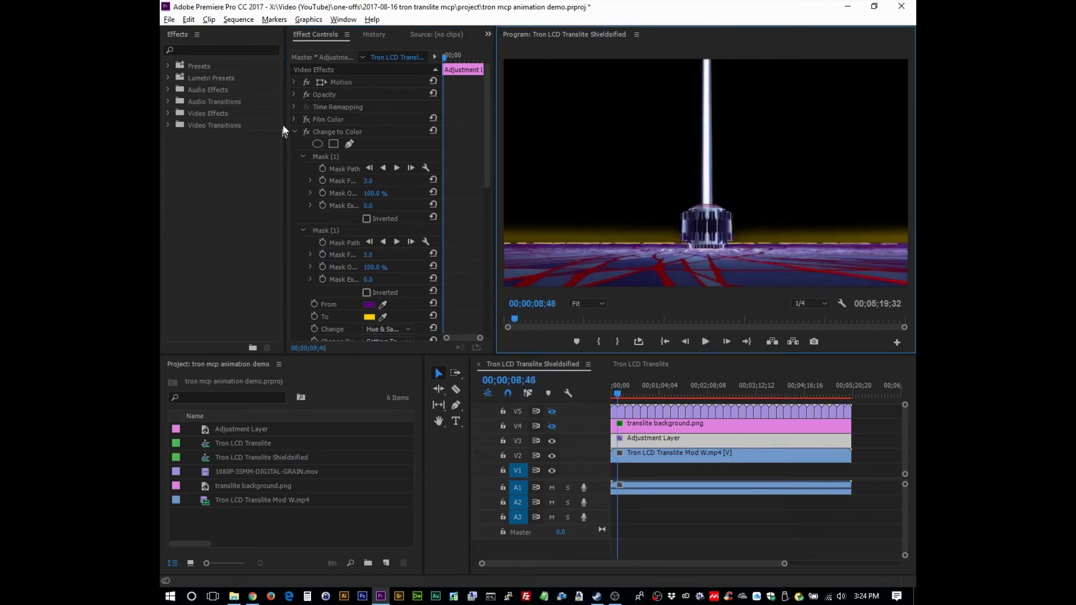
click(295, 131)
click(295, 144)
key(ctrl+v)
click(705, 342)
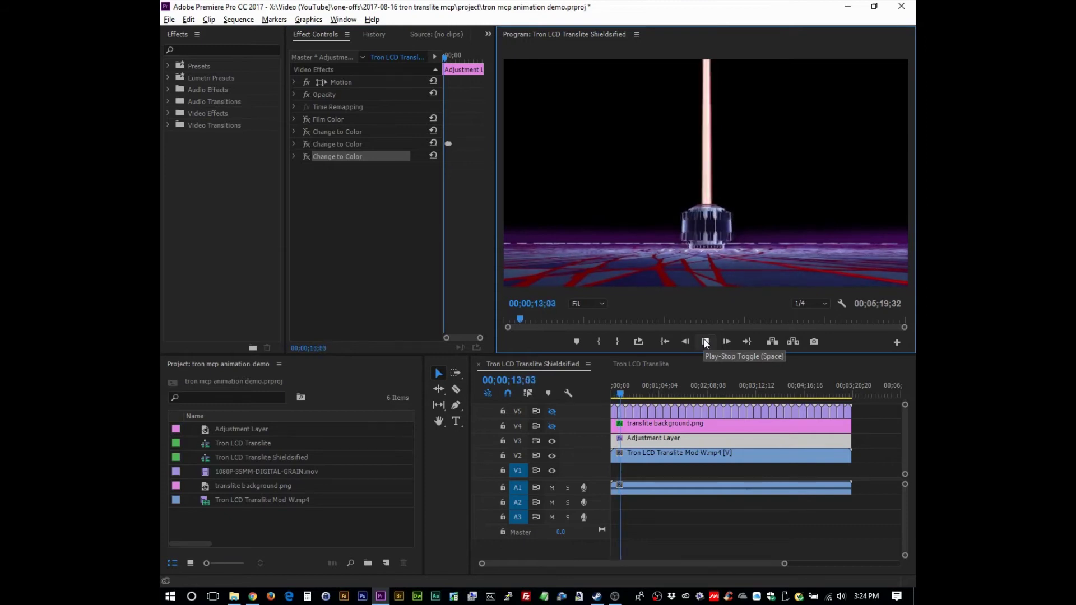
click(705, 341)
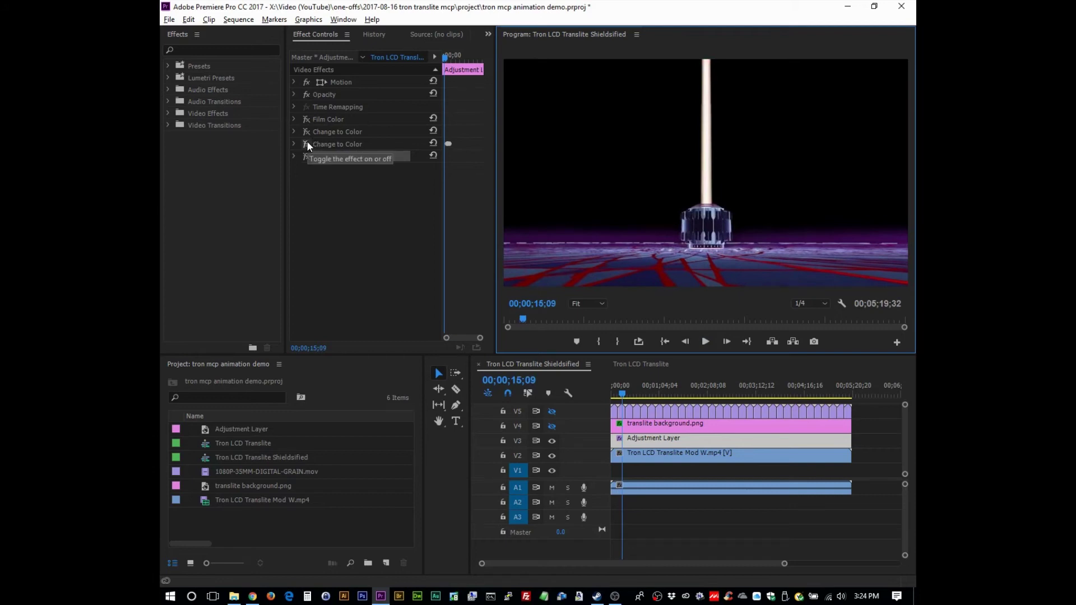
Step: Compare Film Color off and on, leave it enabled, and re-enable the second Change to Color
click(306, 119)
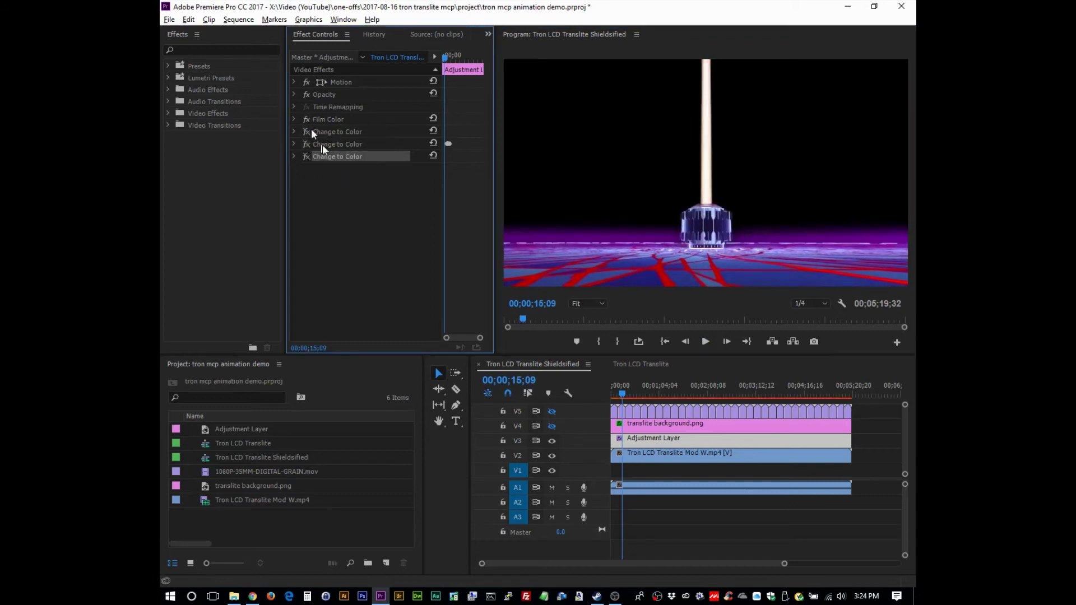
click(306, 119)
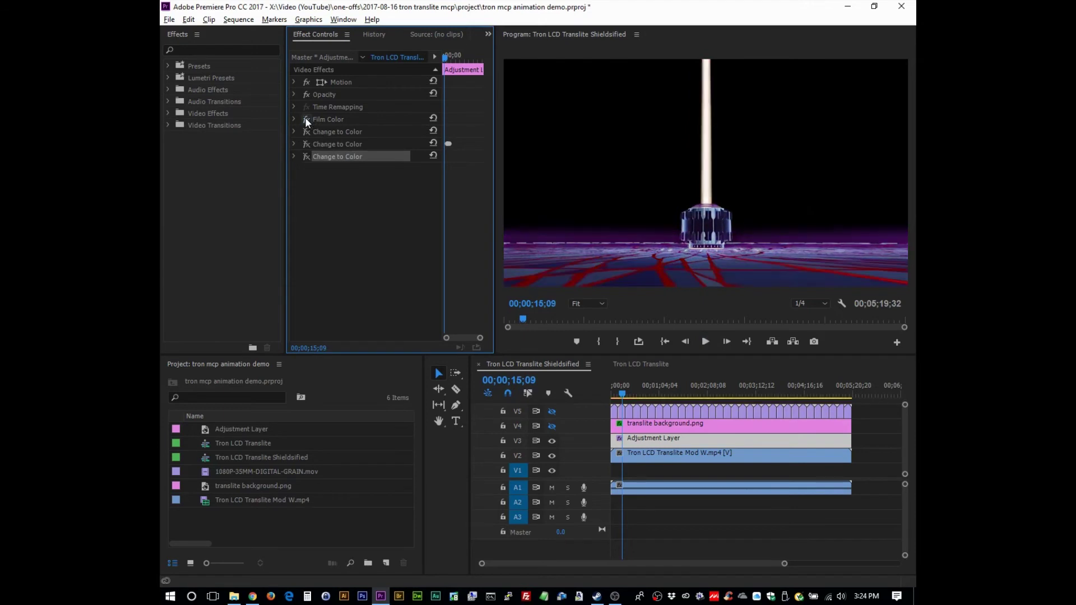
click(306, 119)
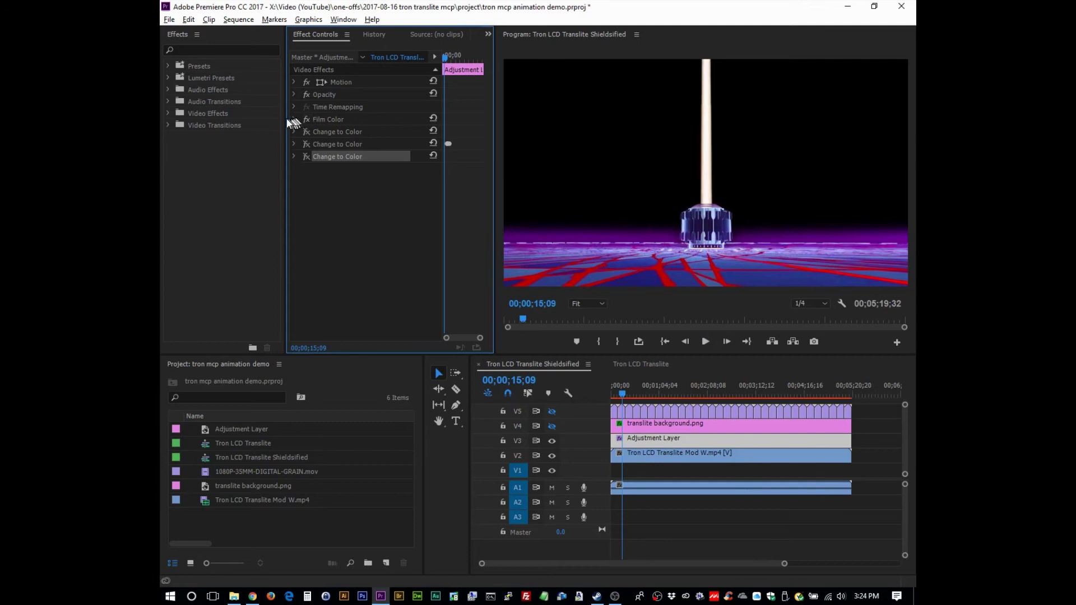
click(293, 119)
click(293, 119)
click(306, 143)
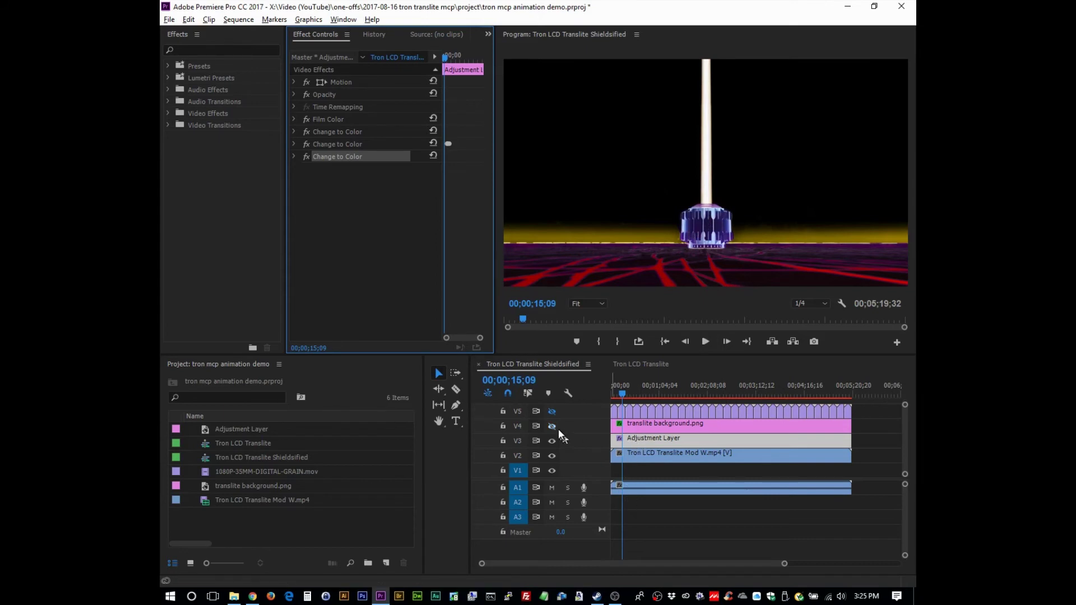
Step: Select translite background.png, hide the V3 and V2 tracks, and compare its Crop effect off and on
click(649, 427)
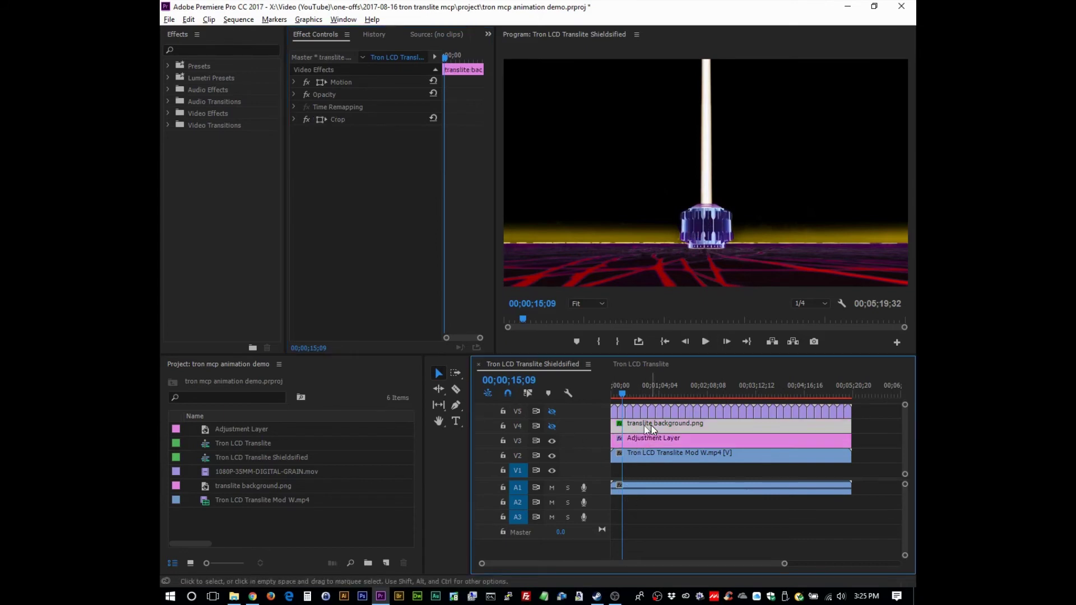
click(552, 441)
click(552, 455)
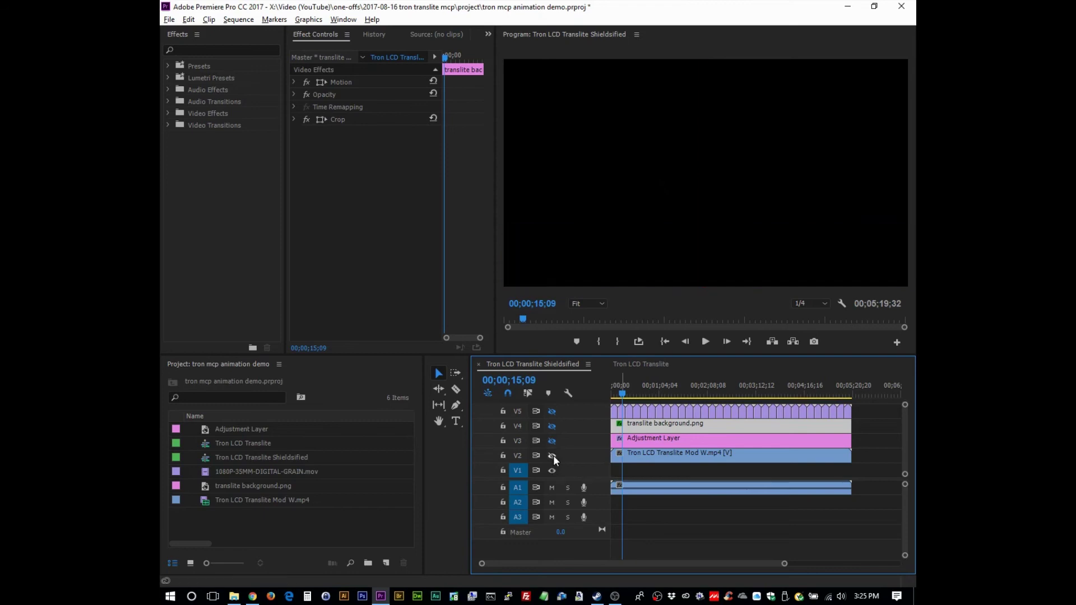
click(553, 426)
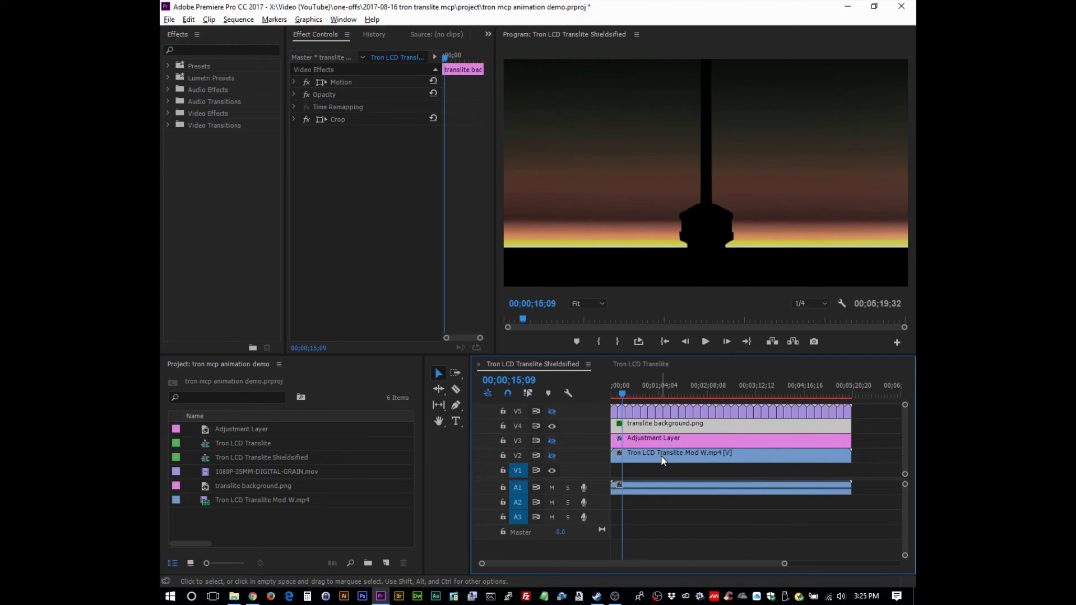
click(306, 120)
click(307, 119)
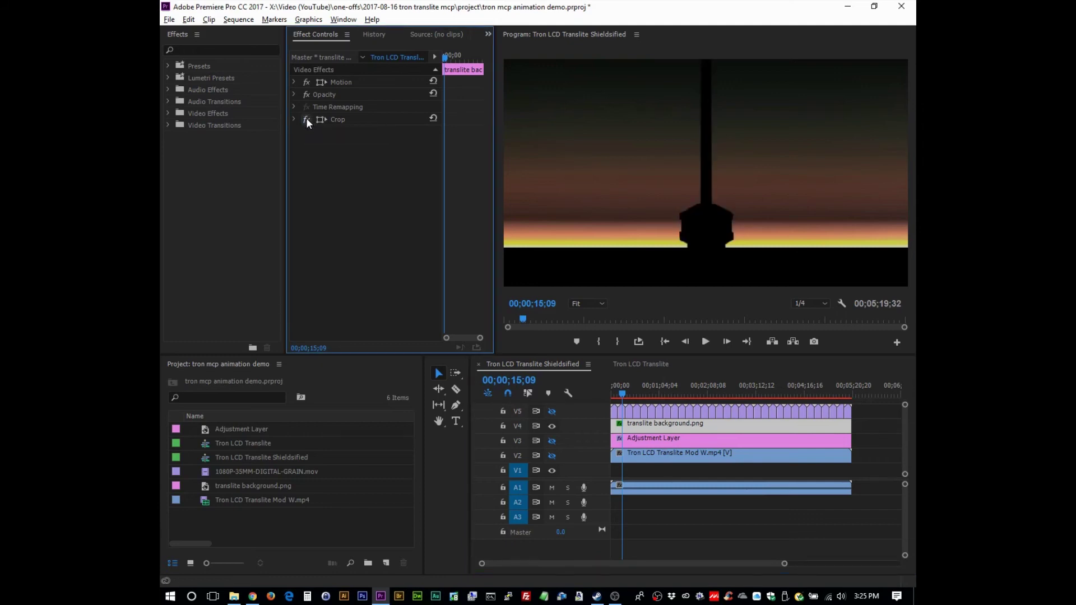
click(304, 81)
click(305, 81)
click(305, 81)
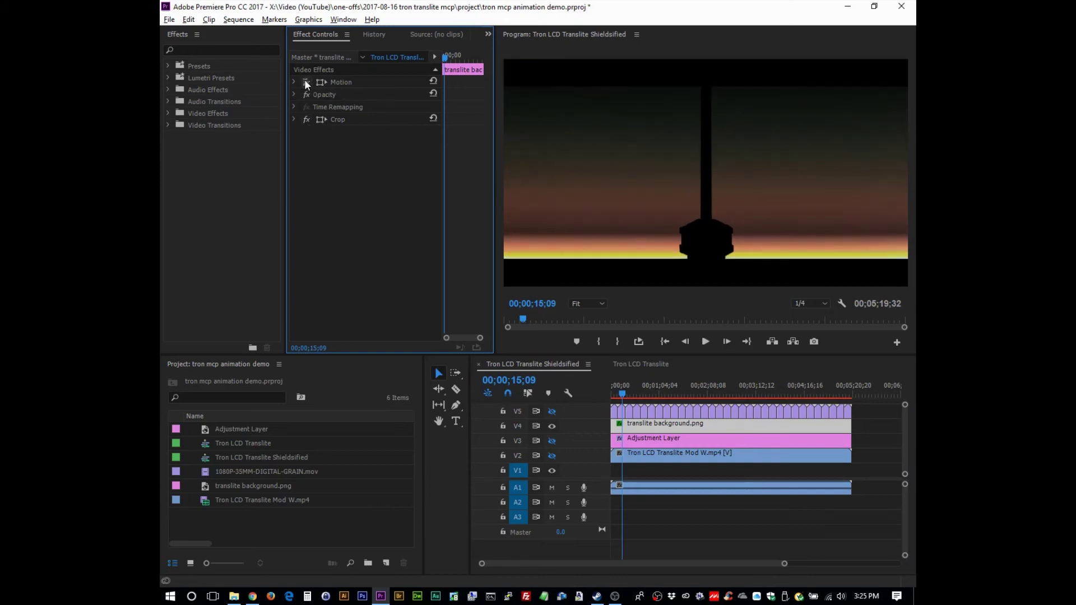
click(305, 81)
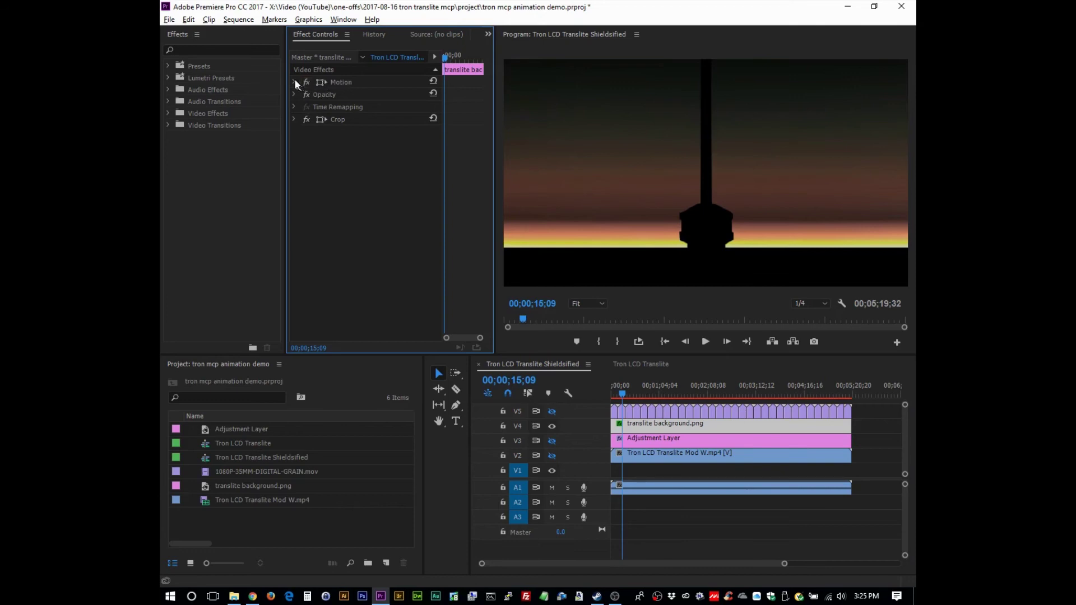
click(294, 81)
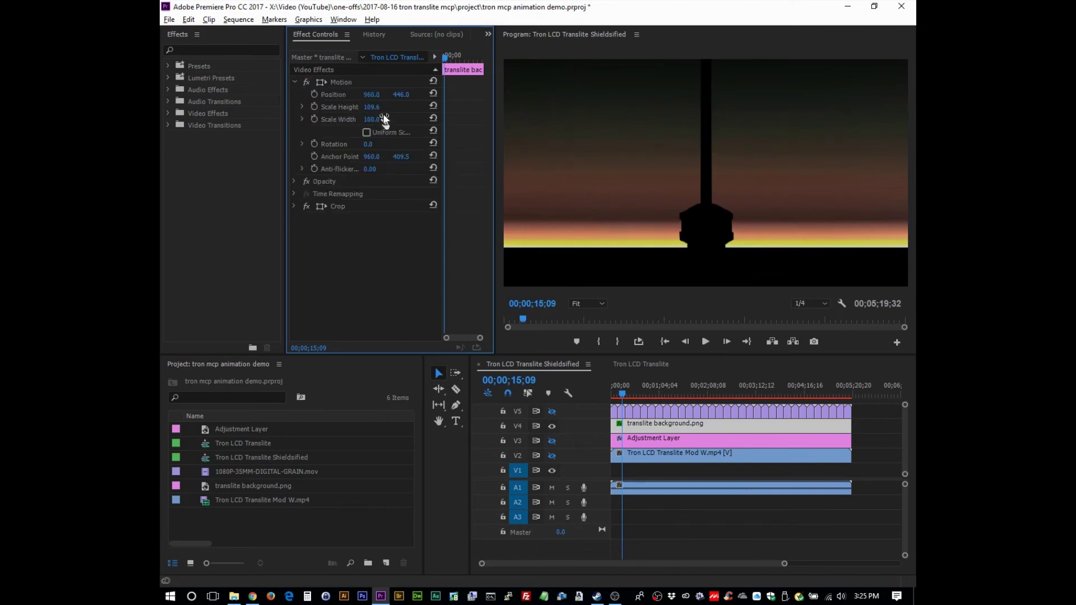
click(295, 82)
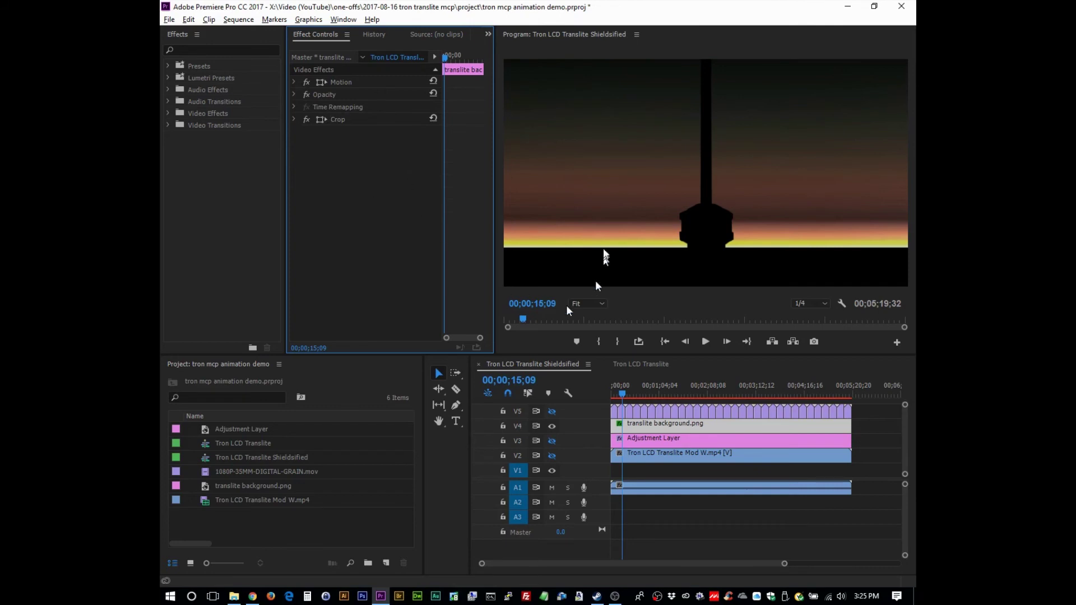
Step: Make the adjustment layer, Tron LCD video and film grain tracks visible again, then show the cabinet photo in Chrome
click(552, 441)
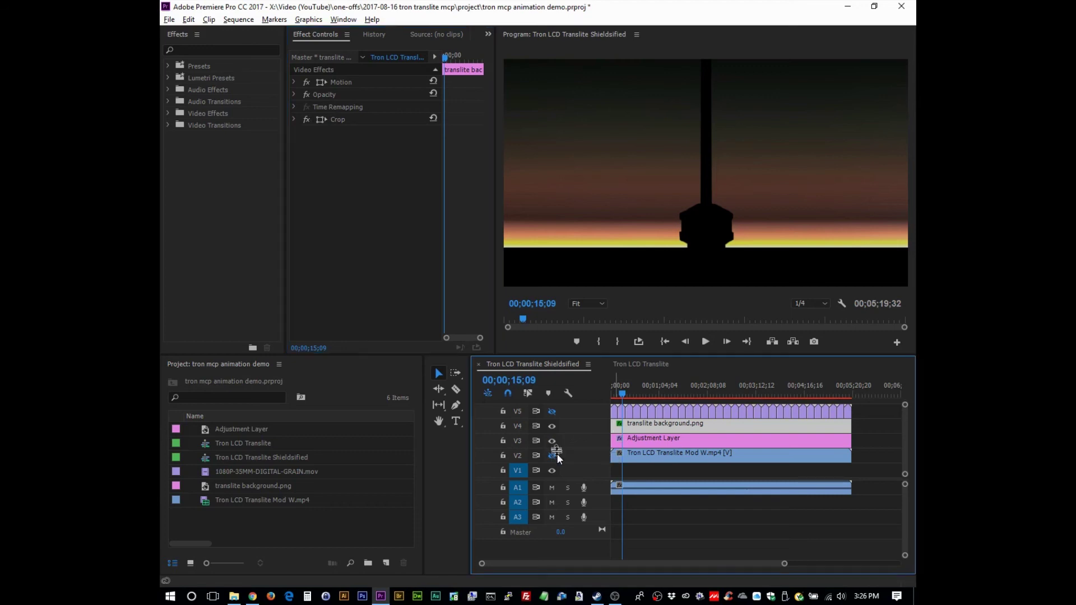
click(551, 455)
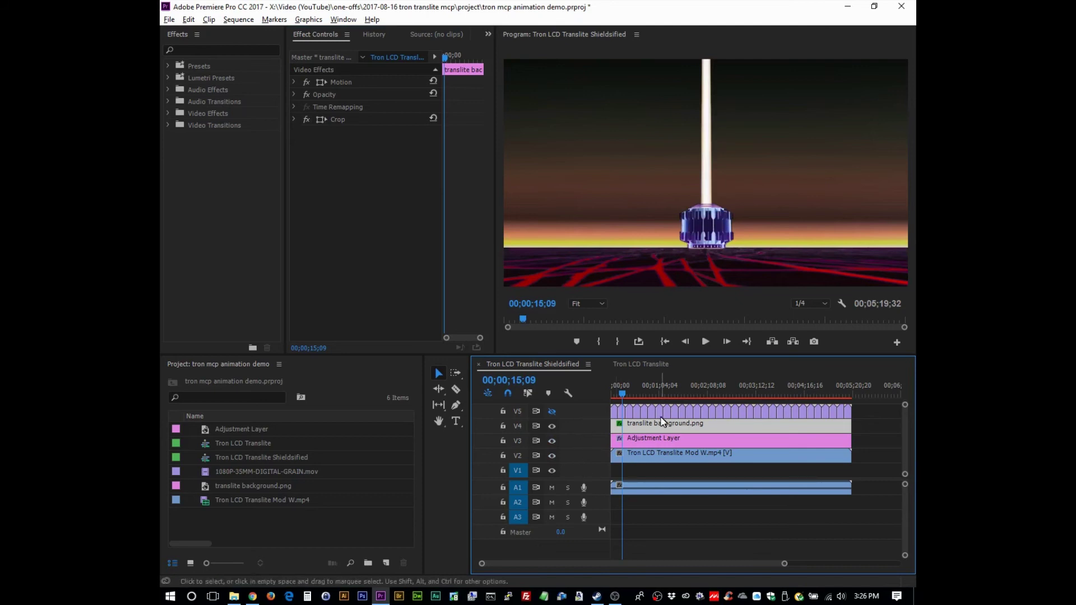
click(624, 413)
click(551, 410)
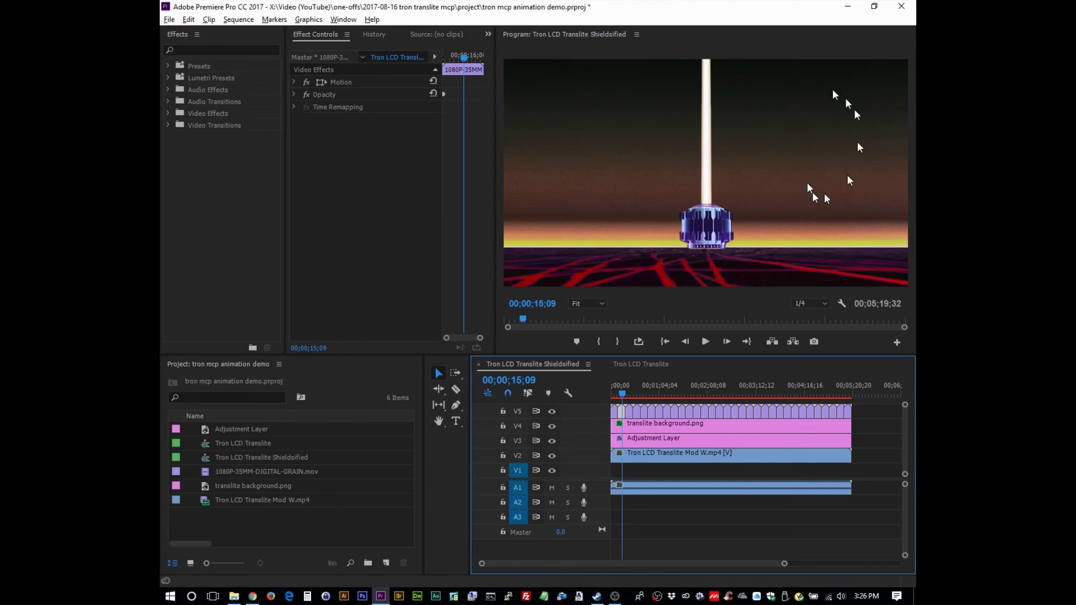
click(253, 596)
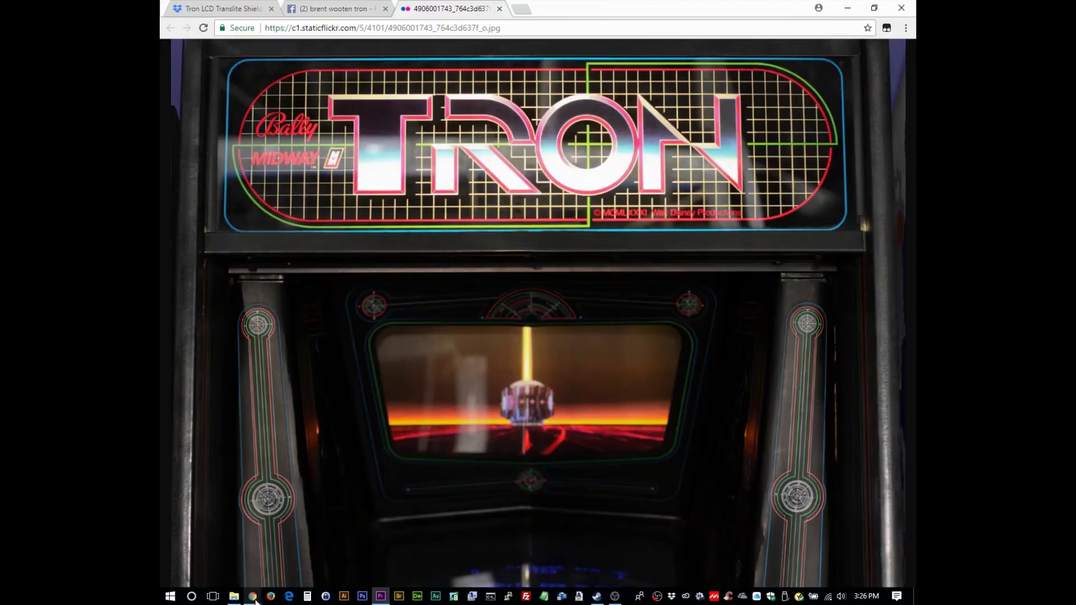
Step: Leave the cabinet photo and switch back to the Premiere project
click(380, 596)
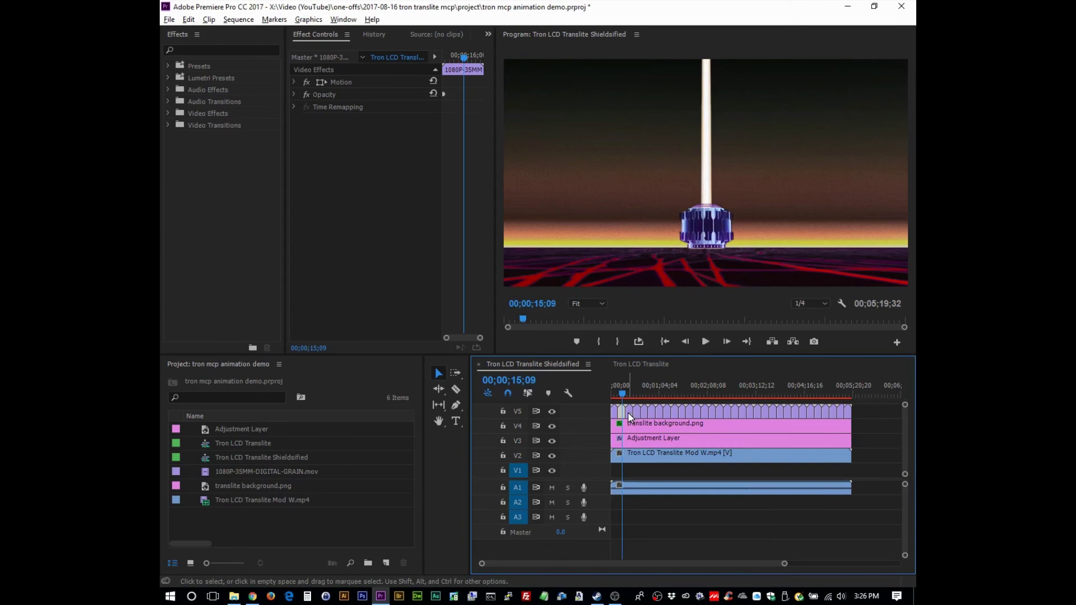
Step: Expand the grain clip's Opacity effect to reveal 85.0% opacity and Overlay blend mode
click(294, 93)
click(295, 94)
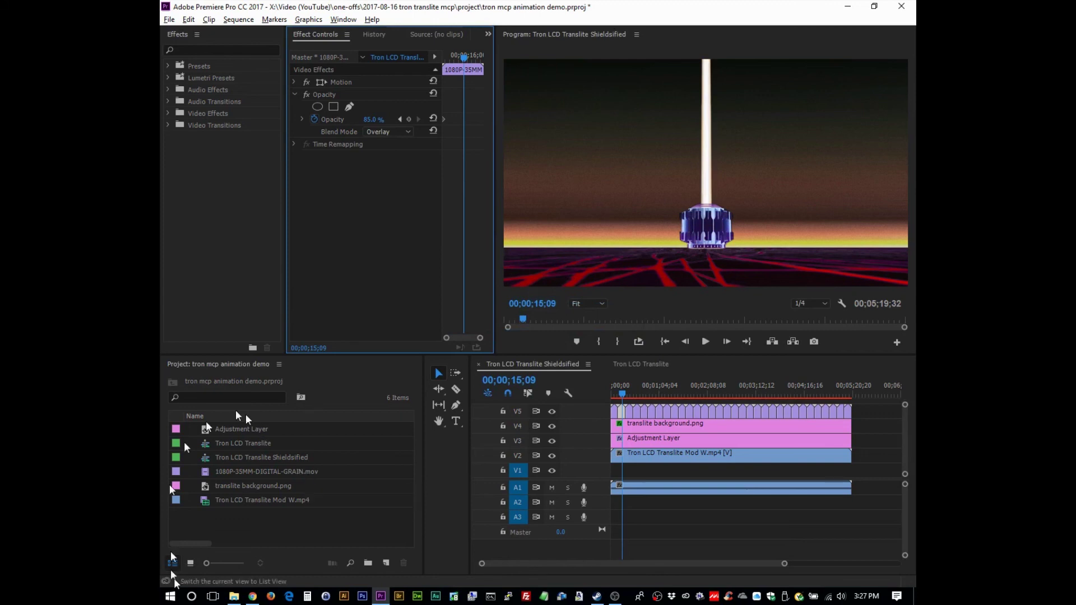
Step: Play the rendered Tron LCD Translite Shieldsified video from its Dropbox tab in Chrome
click(253, 596)
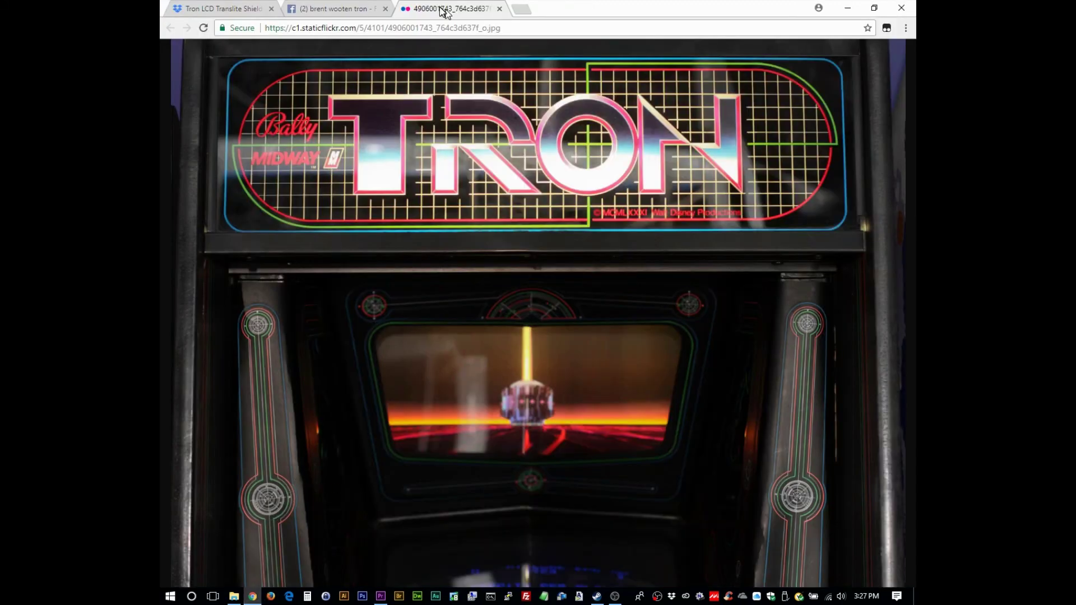
click(235, 9)
click(168, 460)
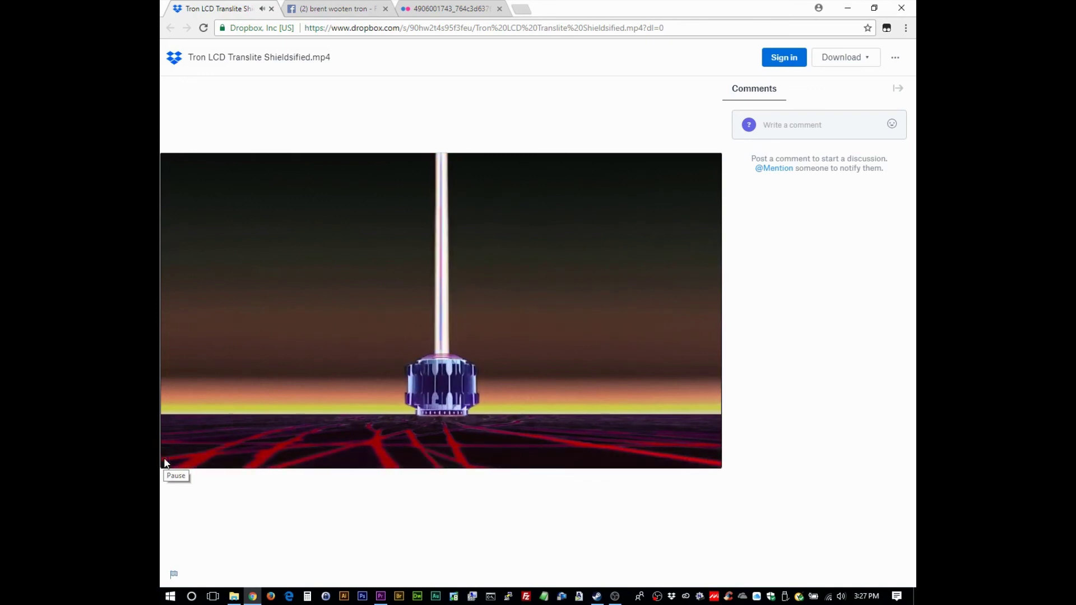
Step: Compare the video with the real cabinet photo, pause it, and briefly revisit Premiere before returning to Chrome
click(460, 7)
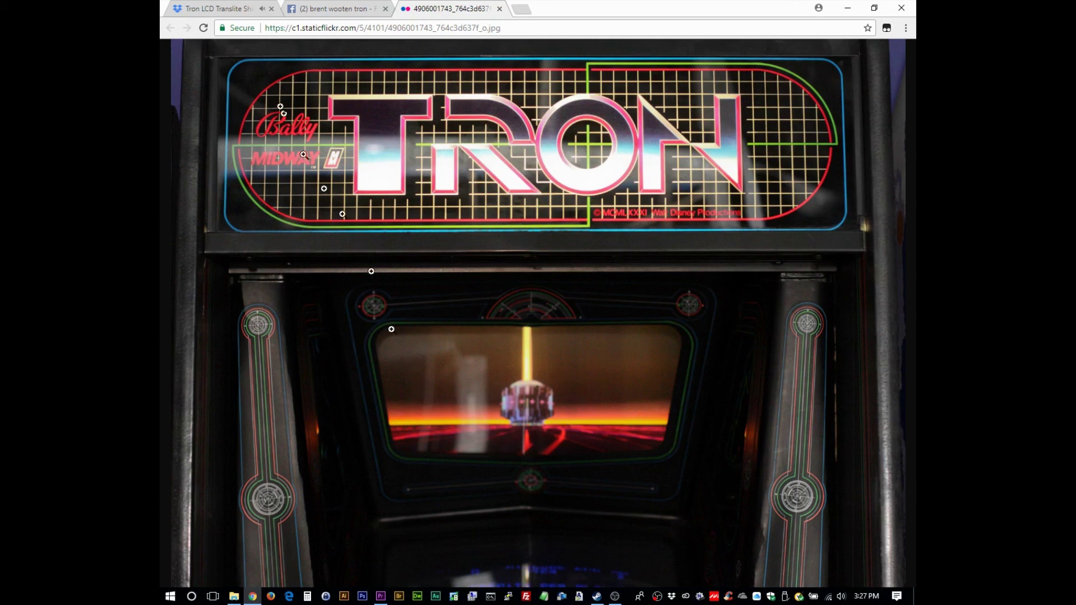
click(221, 8)
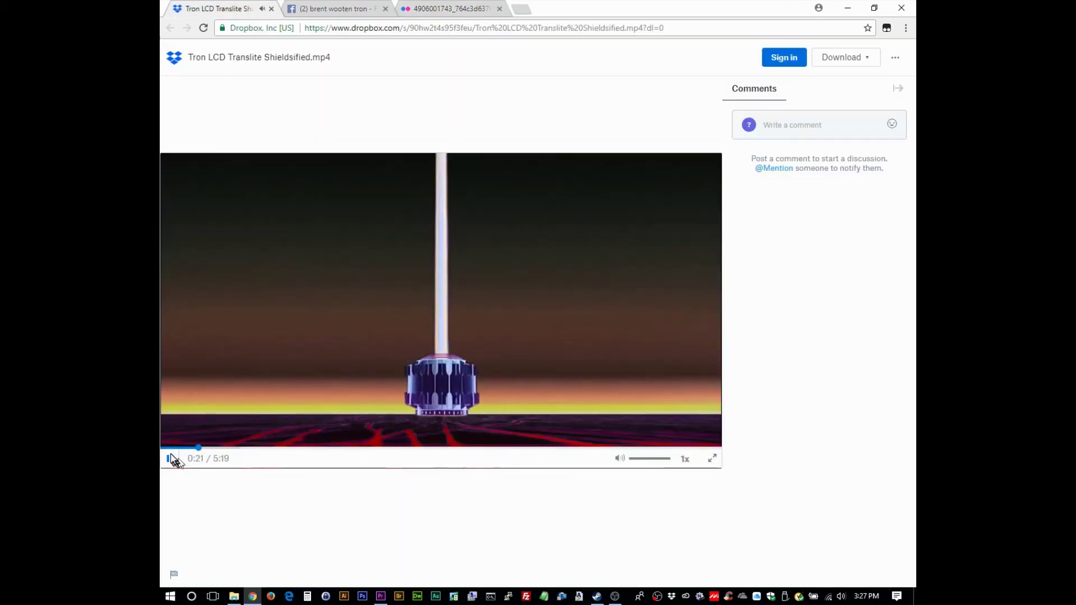
click(170, 458)
click(445, 9)
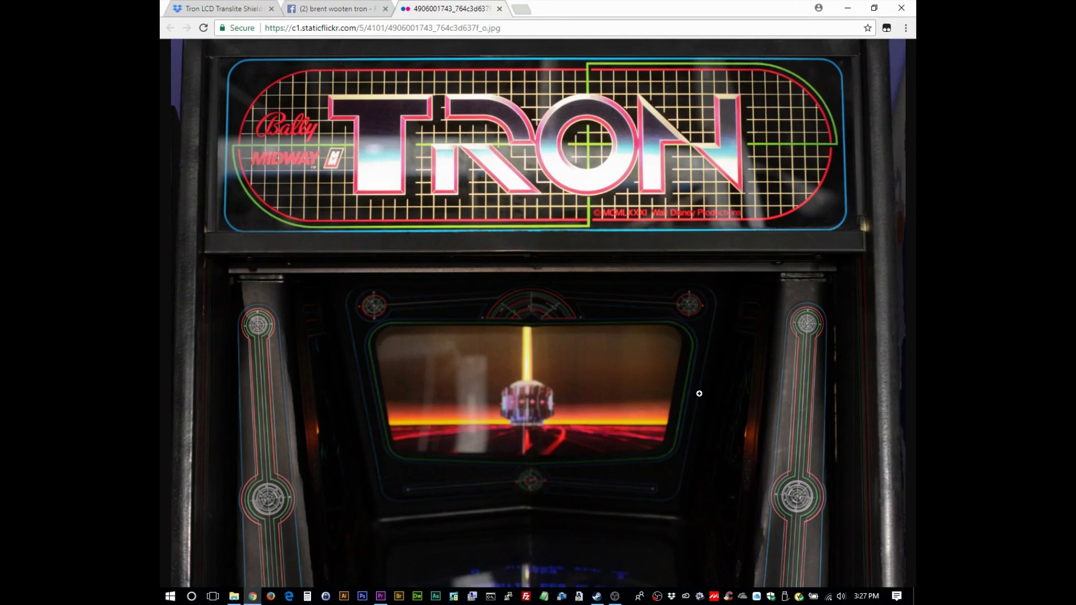
click(381, 597)
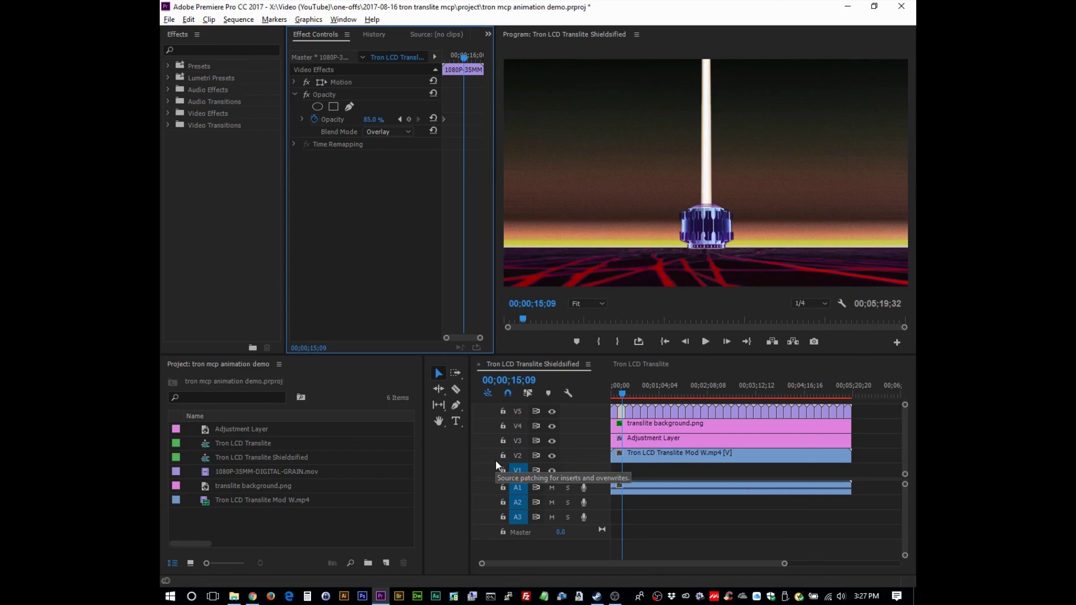
click(253, 597)
Step: Glance at the Facebook search results tab, then return to the full-size cabinet photo
click(336, 8)
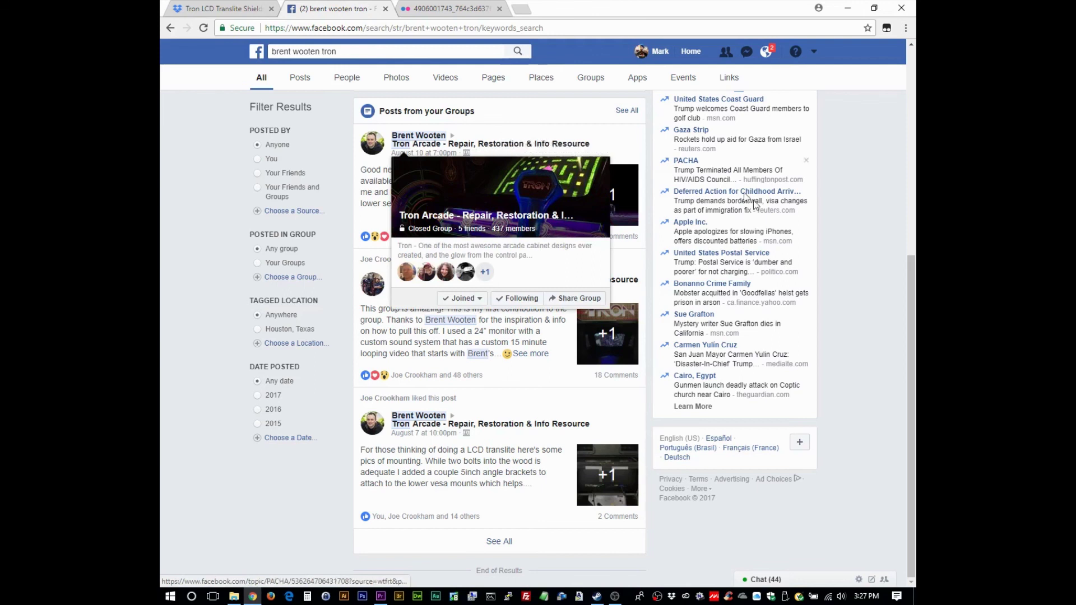
mouse_move(705, 332)
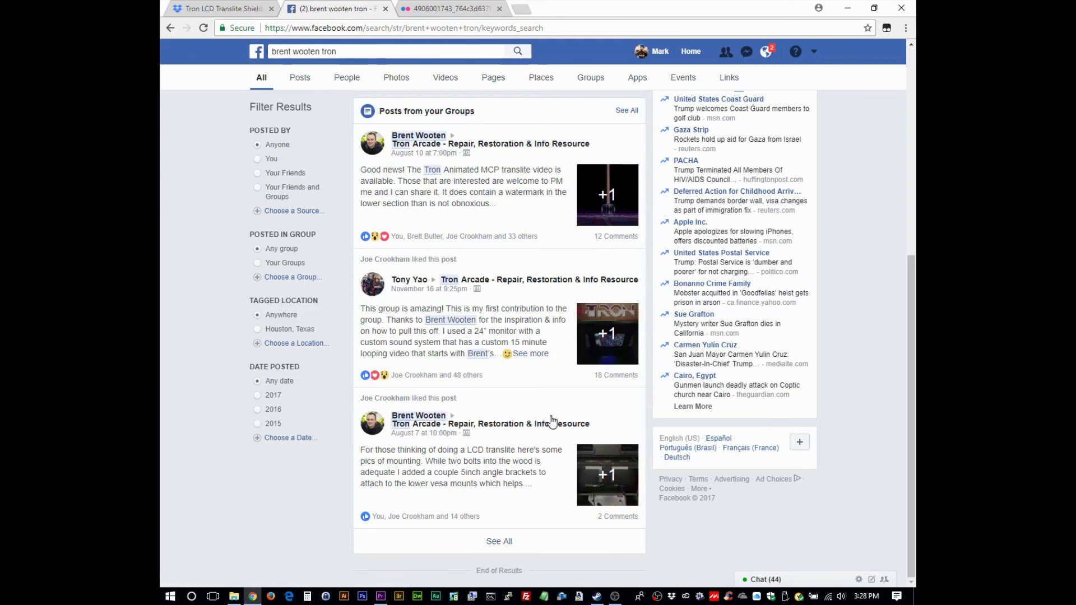
click(454, 6)
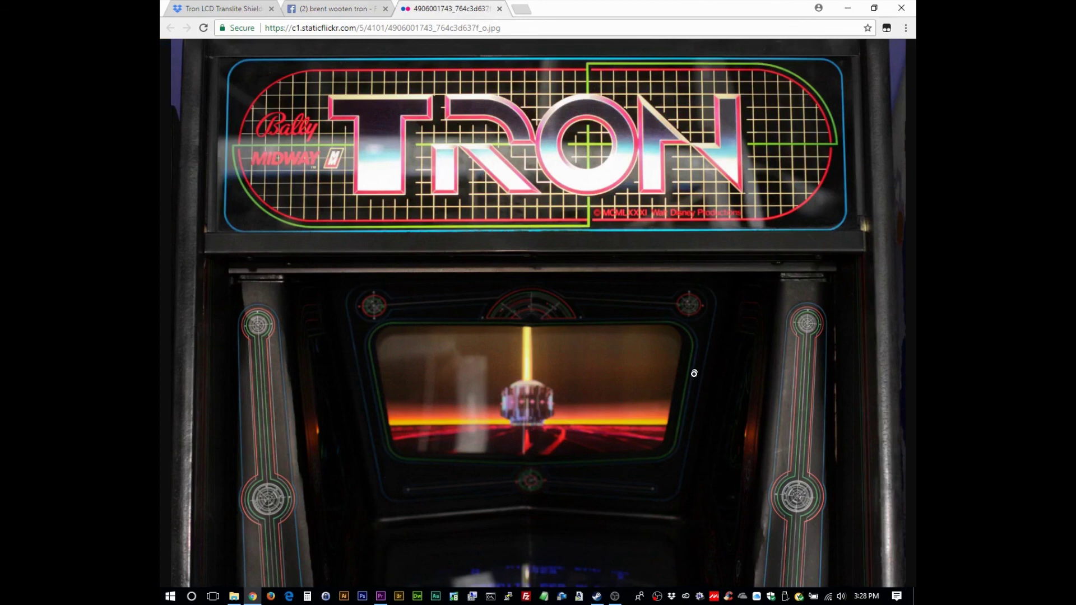